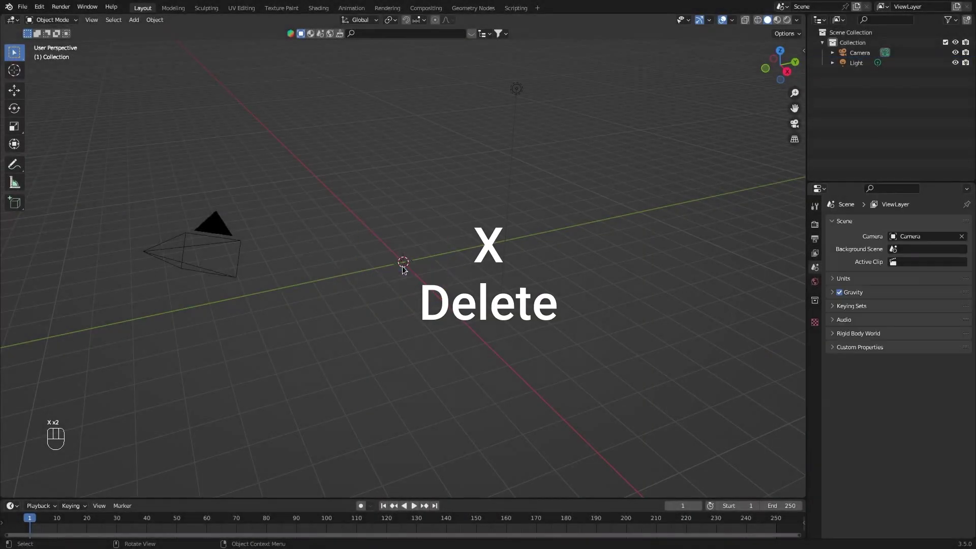
Add a cylinder mesh at the origin and adjust its vertex count to make coarse flat sides.
key(shift+a)
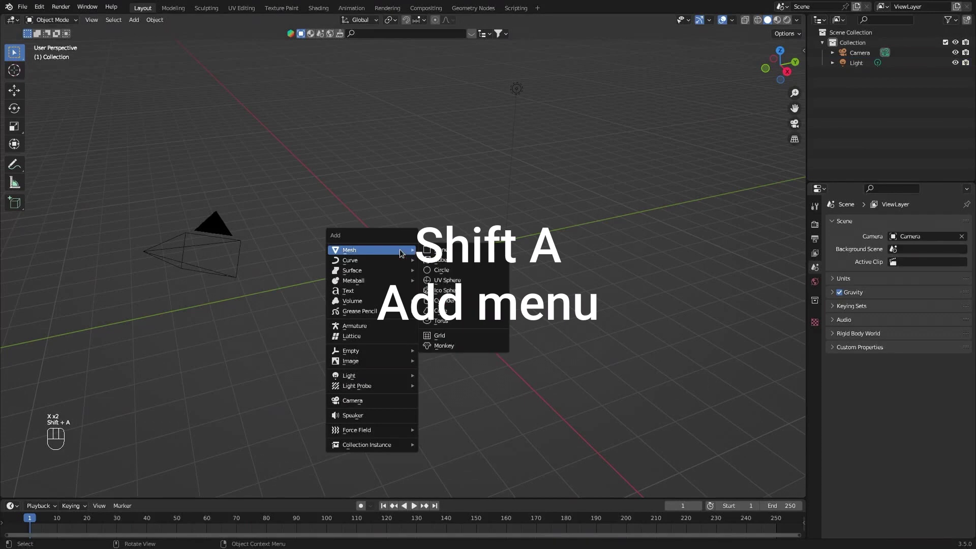
click(460, 301)
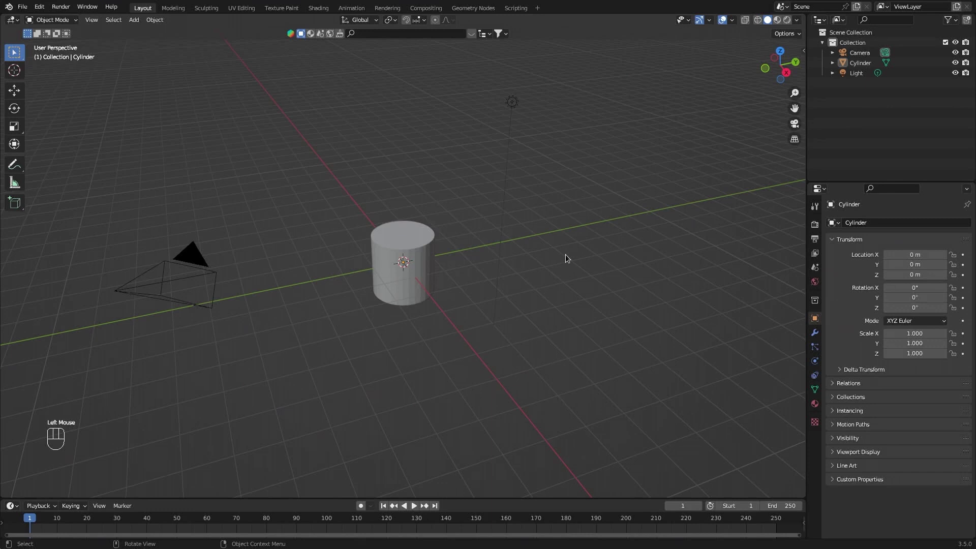
key(F9)
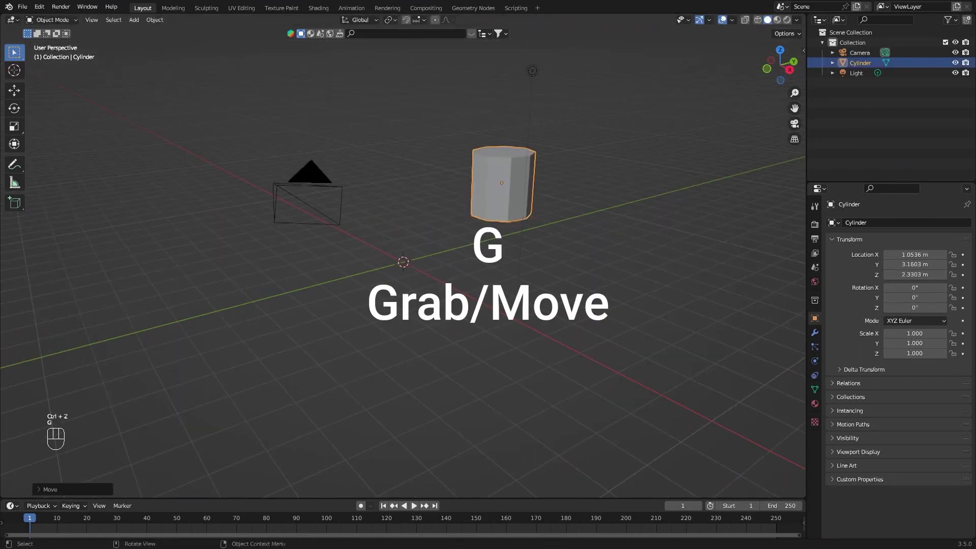
Rotate the displaced cylinder freely and scale it uniformly to about 1.685.
key(r)
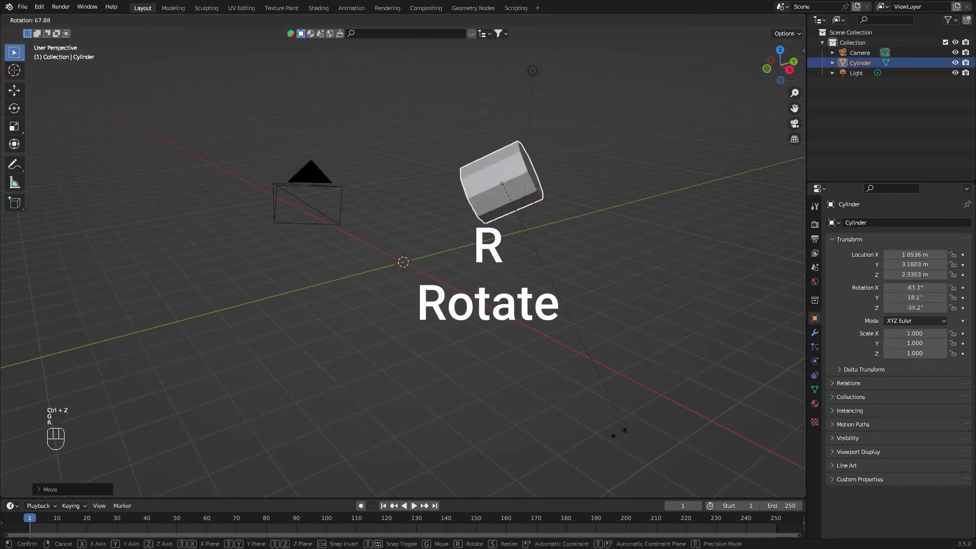
click(569, 305)
key(s)
click(736, 273)
middle_drag(737, 272, 691, 271)
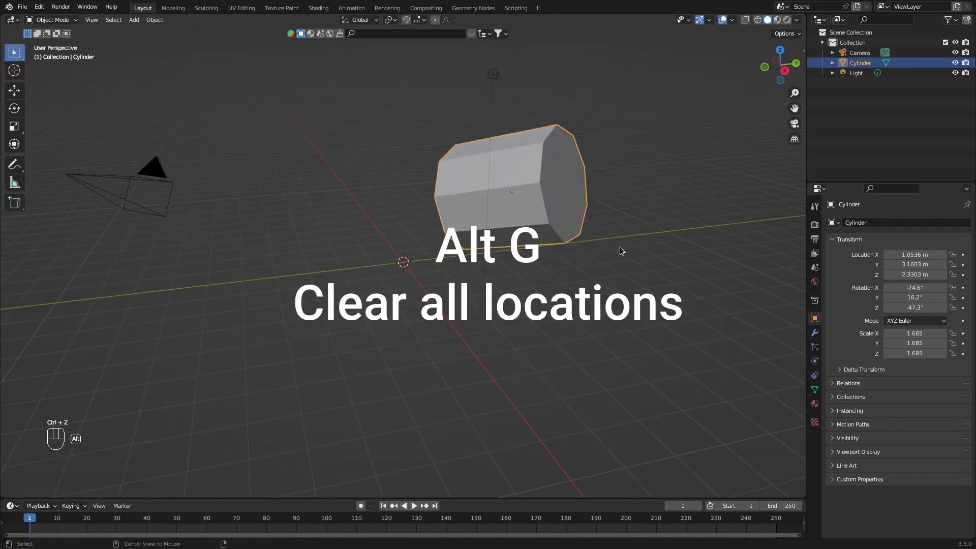
Clear the cylinder's location, rotation and scale.
key(alt+g)
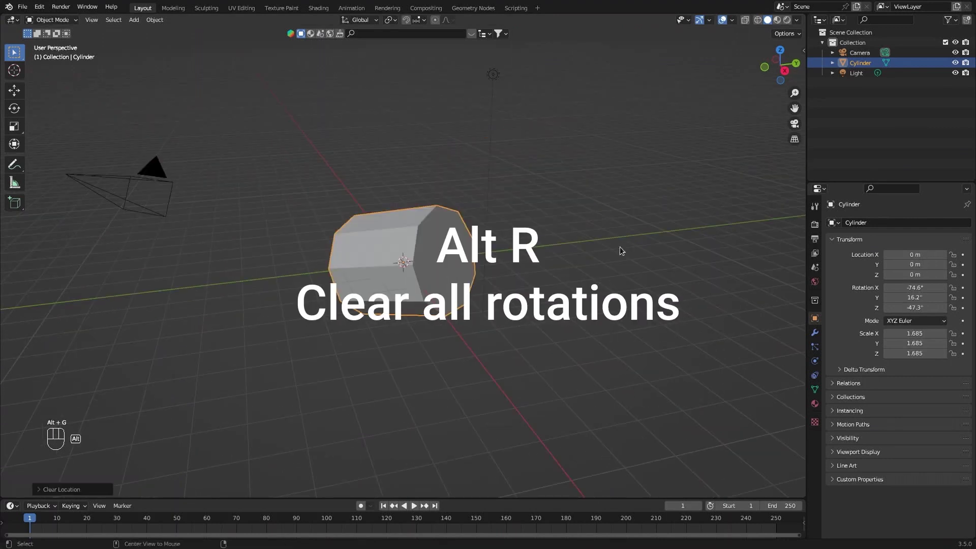
key(alt+r)
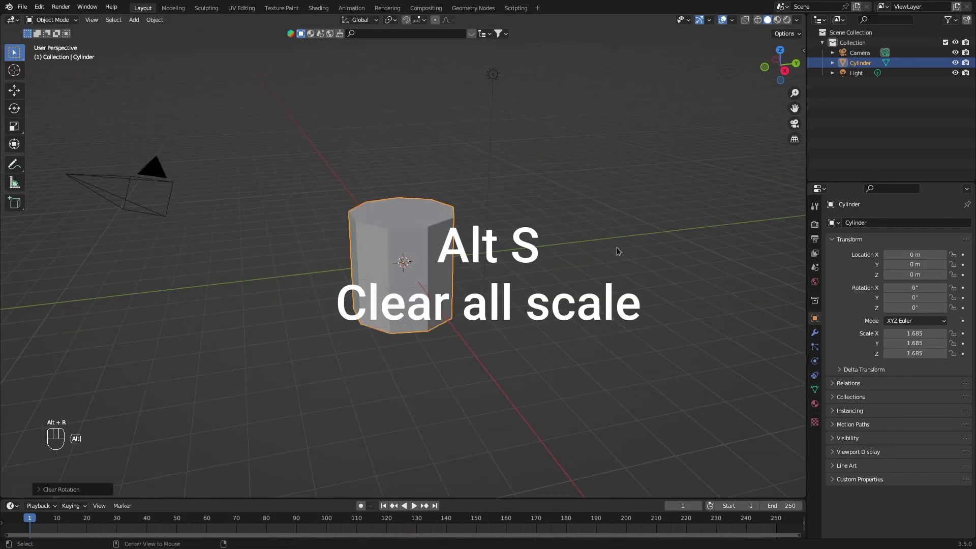
key(alt+s)
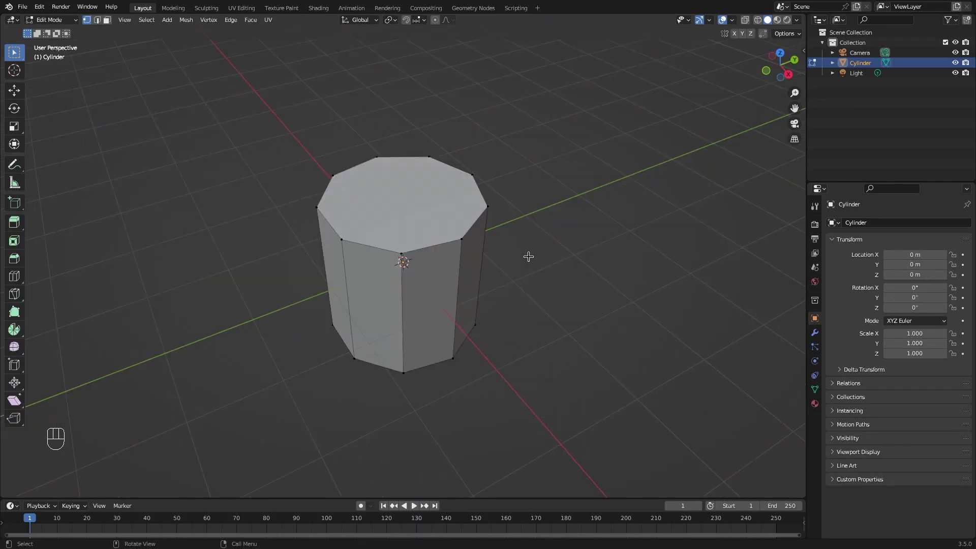
Try vertex, edge and face selection on the cylinder, selecting several of its side faces.
key(1)
key(2)
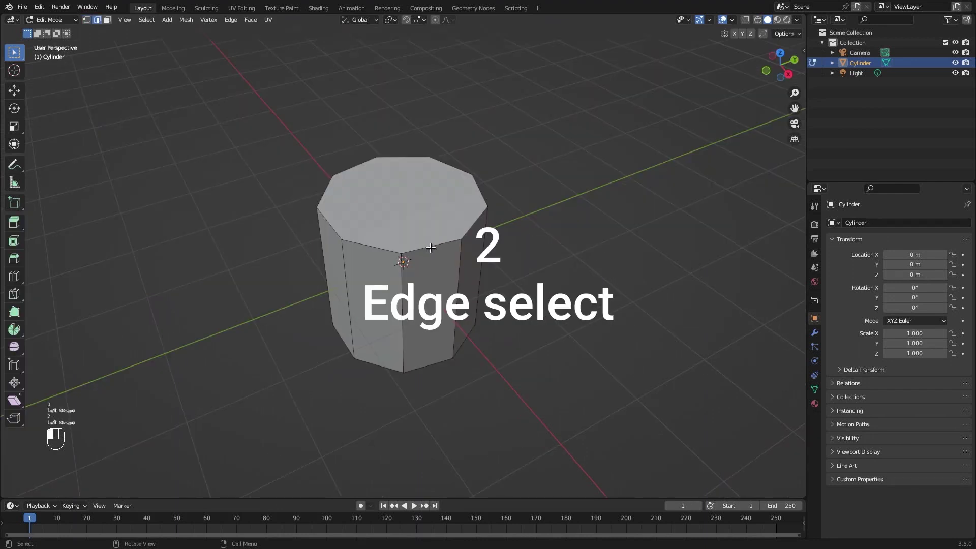
key(3)
click(415, 276)
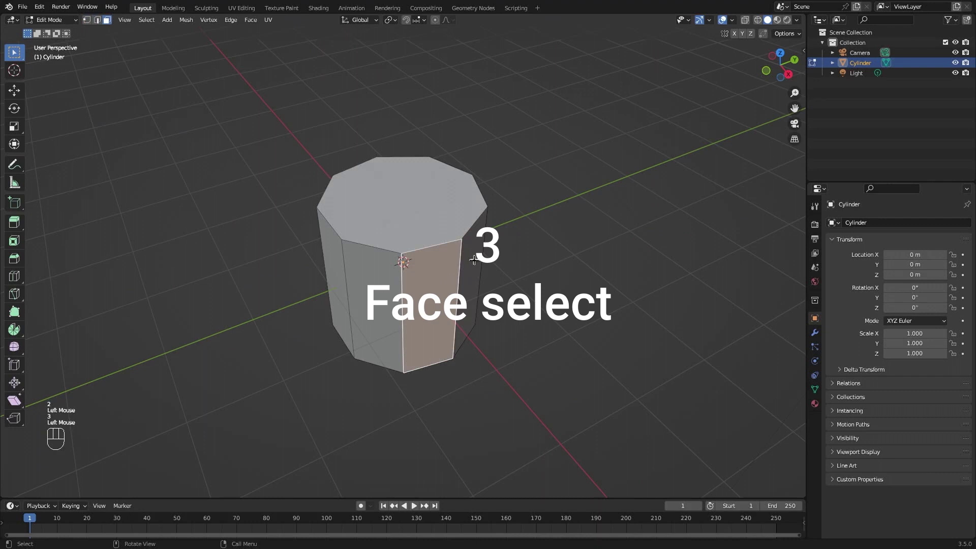
shift+click(414, 275)
shift+click(374, 265)
shift+click(335, 254)
Add multiple evenly spaced horizontal loop cuts around the cylinder's side without sliding them.
key(ctrl+r)
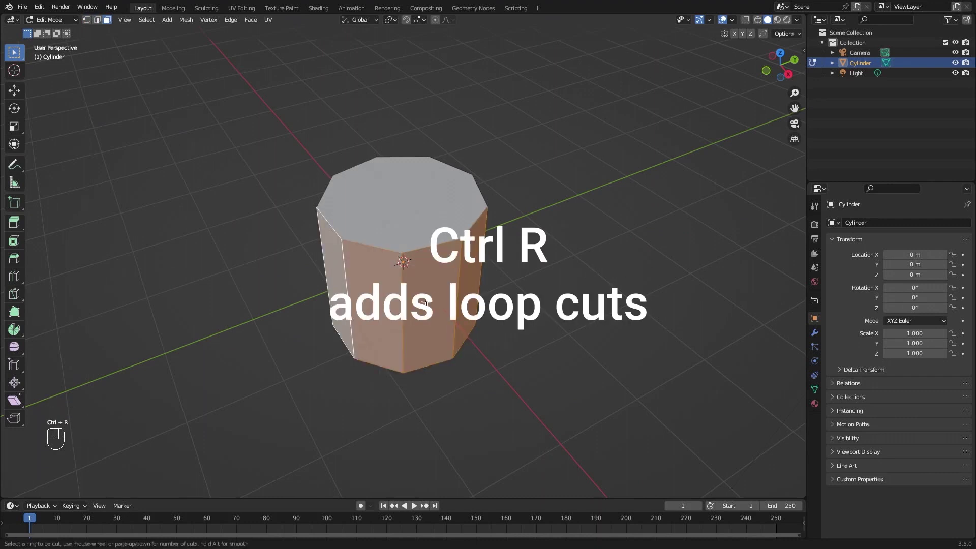
scroll(425, 302, up, 2)
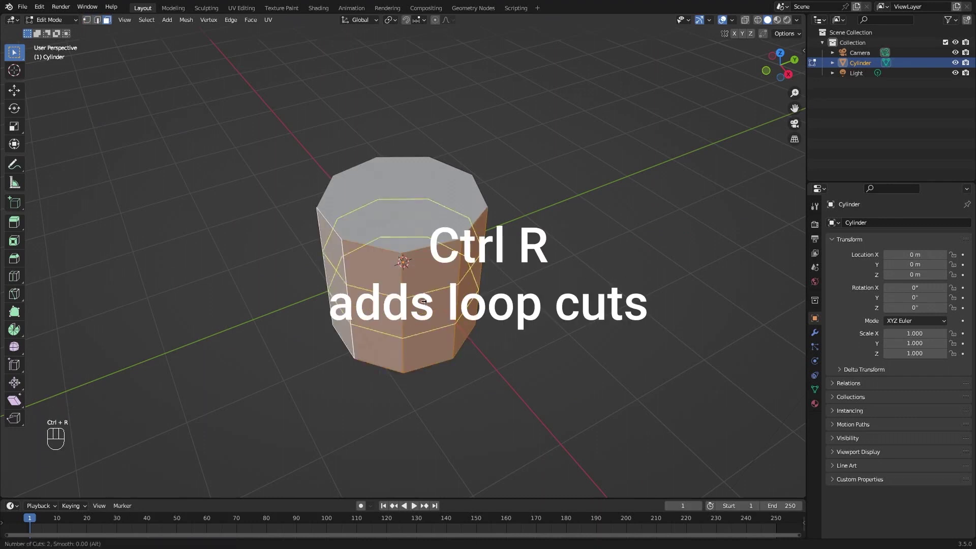
scroll(424, 301, up, 4)
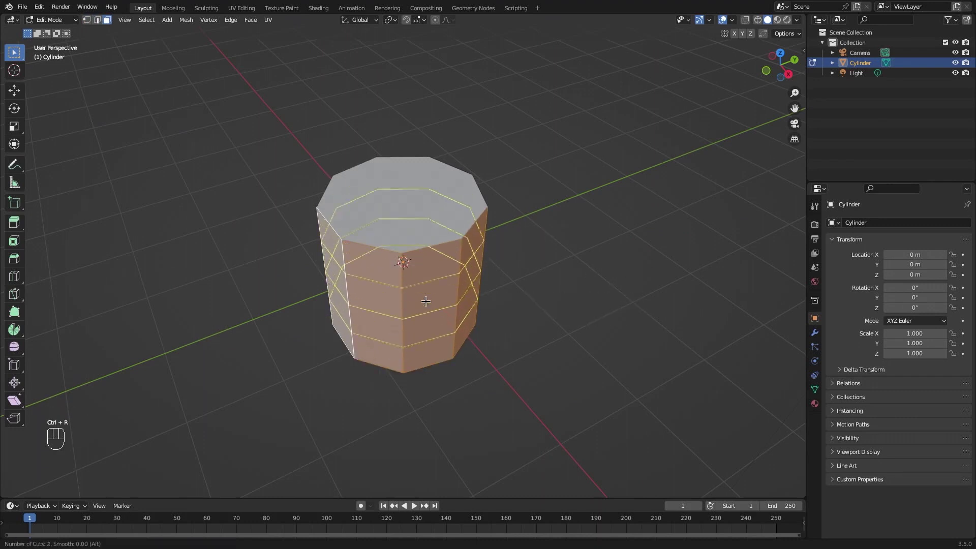
scroll(426, 302, up, 6)
scroll(426, 302, down, 8)
scroll(427, 300, up, 4)
click(427, 301)
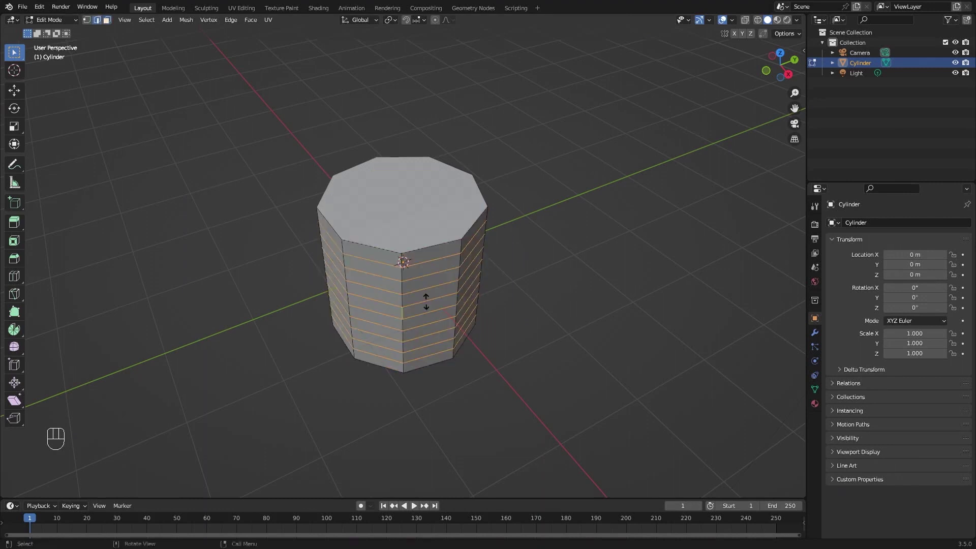
click(427, 300)
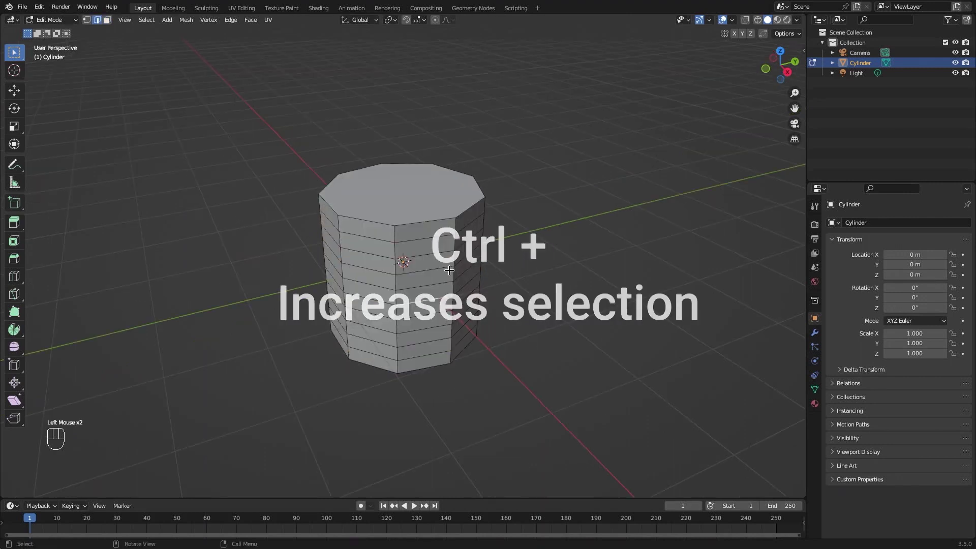
Select a middle area of the cylinder's side, growing the selection three times and shrinking it twice.
key(ctrl+KP_Add)
key(ctrl+KP_Add)
key(ctrl+KP_Add)
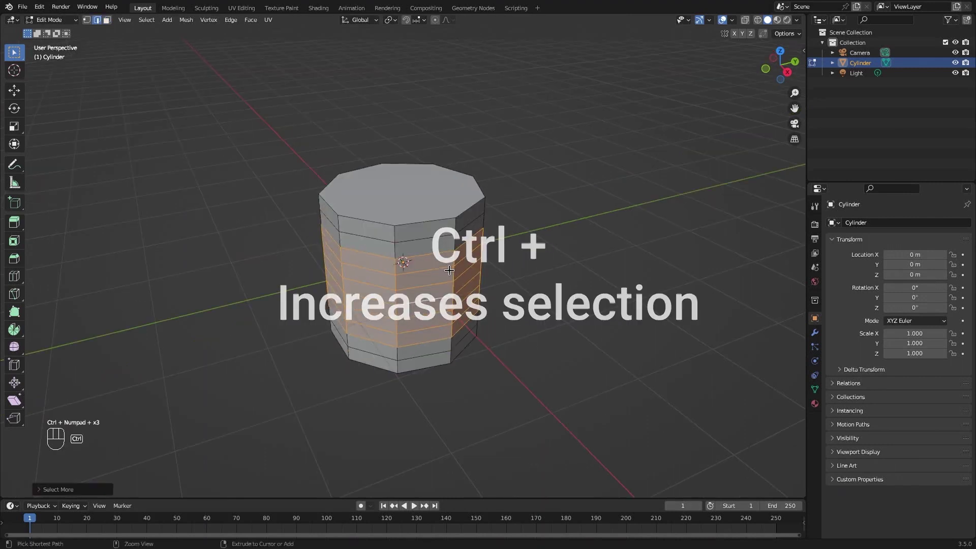
key(ctrl+KP_Subtract)
key(ctrl+KP_Subtract)
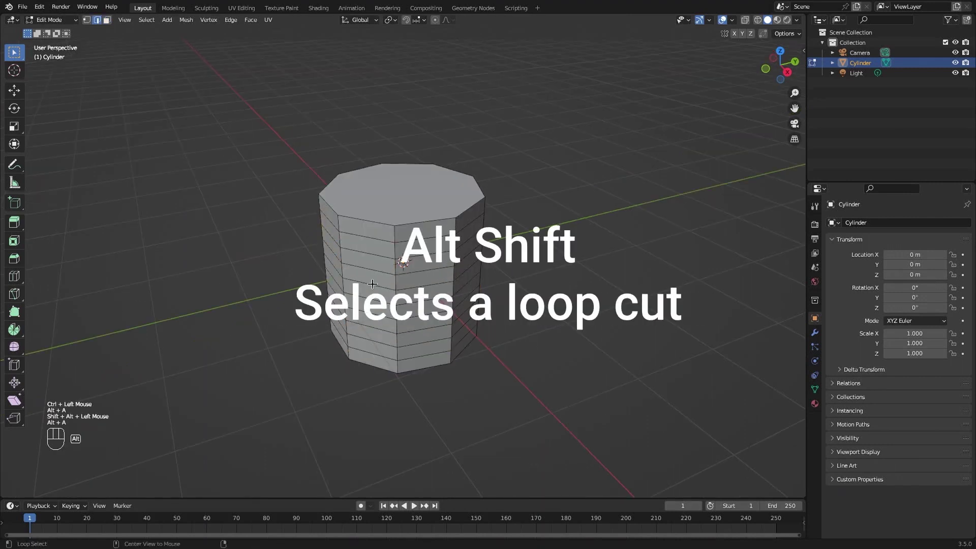
Select a connected edge path across the cylinder's side using shortest-path picking.
alt+shift+click(372, 284)
middle_drag(372, 283, 402, 273)
click(362, 210)
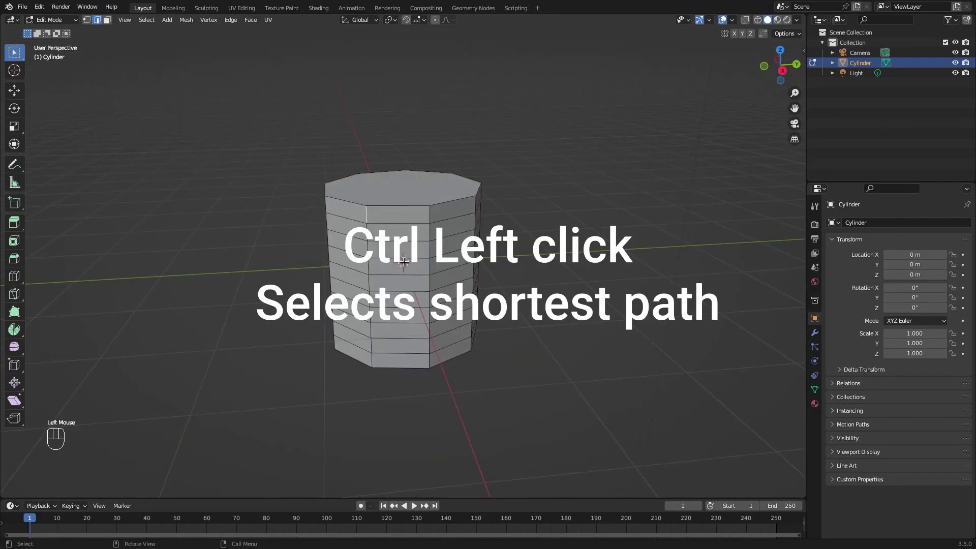
middle_drag(500, 351, 495, 323)
ctrl+click(449, 330)
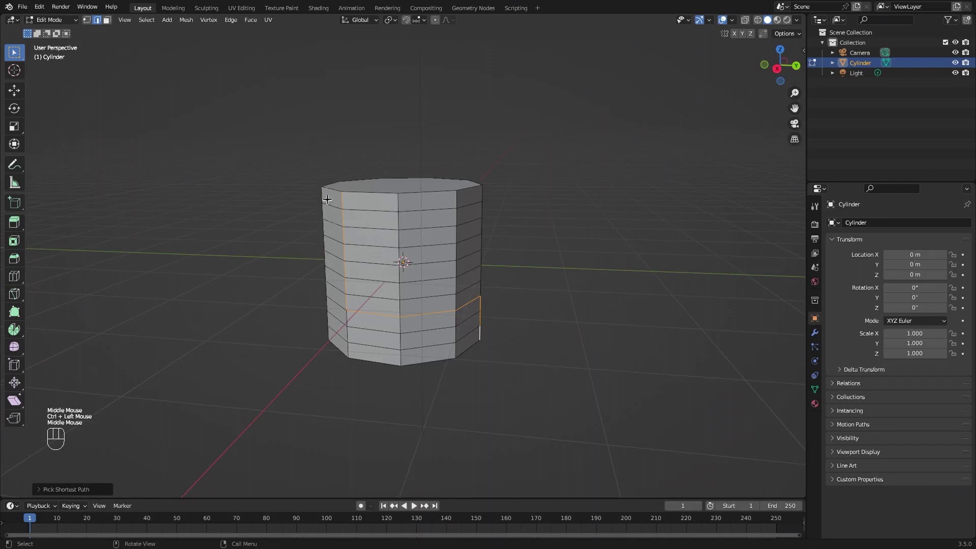
Extrude the cylinder's end caps and three alternating side face rings outward along their normals.
key(alt+e)
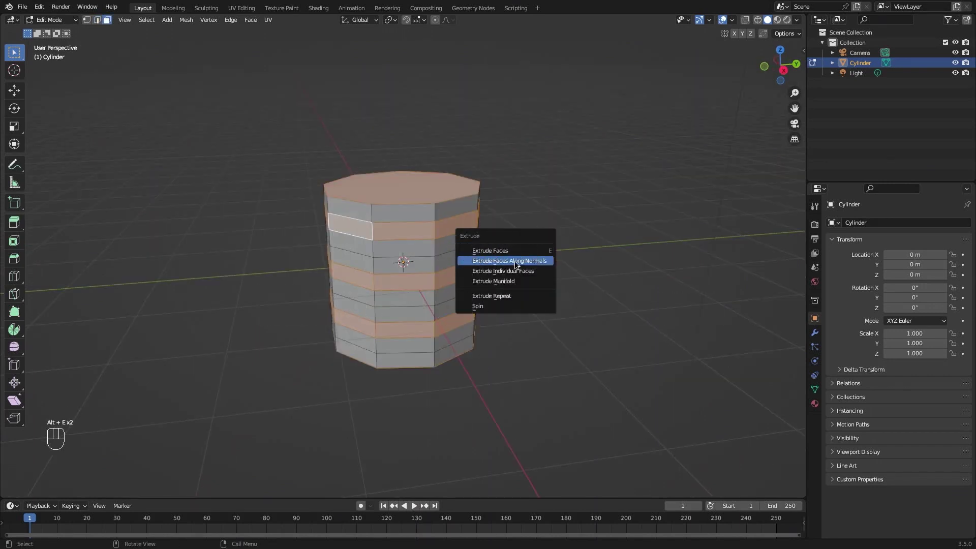
click(513, 263)
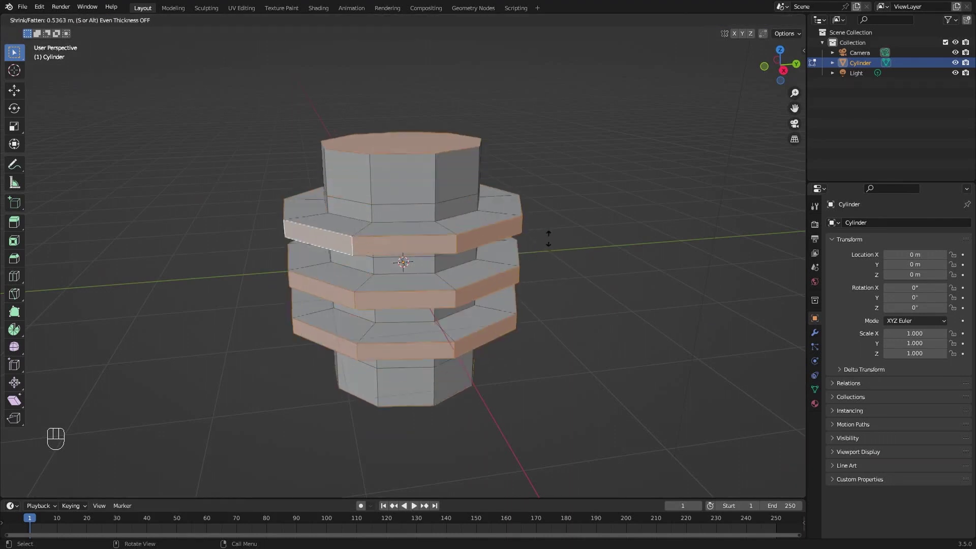
click(524, 240)
Enable proportional editing and try moving and rotating the extruded faces with it.
key(o)
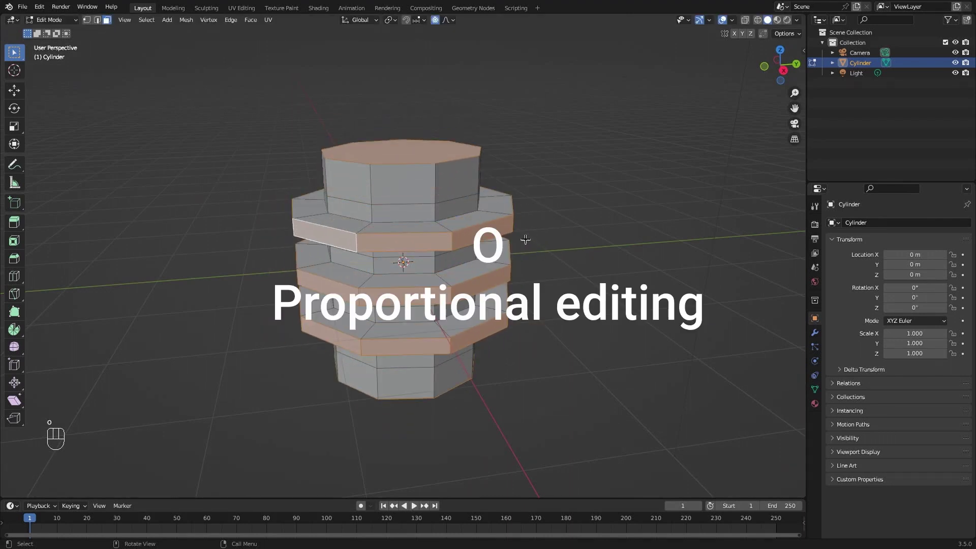
middle_drag(529, 233, 532, 232)
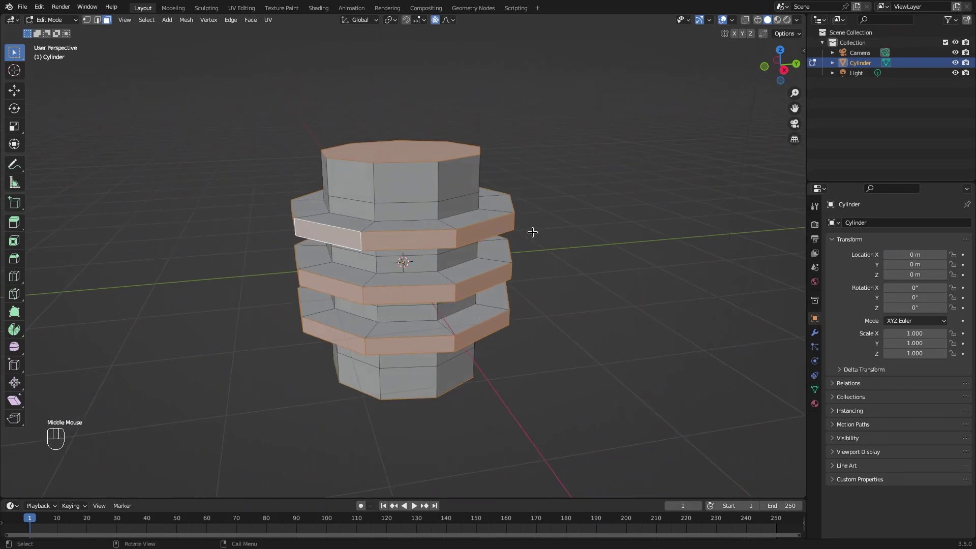
key(g)
key(r)
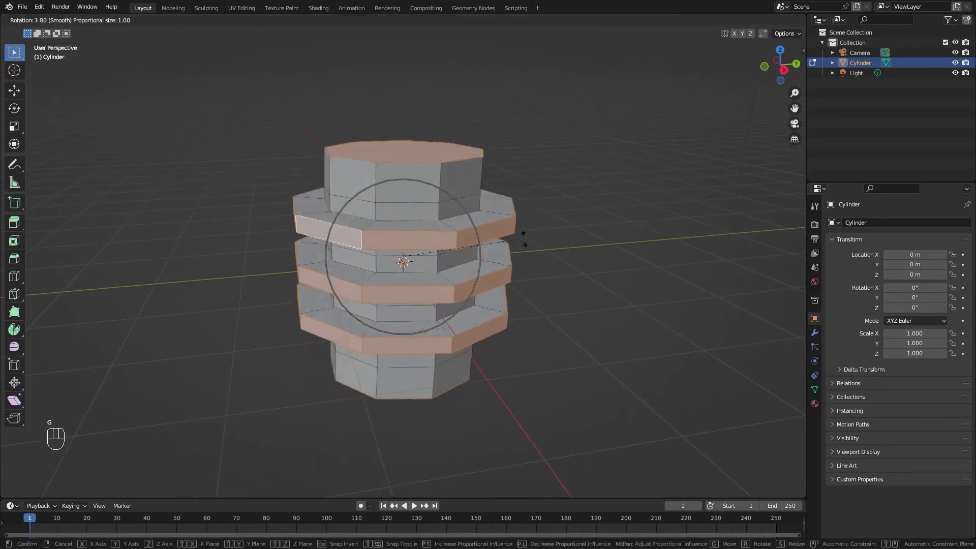
key(r)
right_click(556, 233)
Scale the extruded faces down with proportional size 1.33, trying different falloff types and ending on Smooth.
key(s)
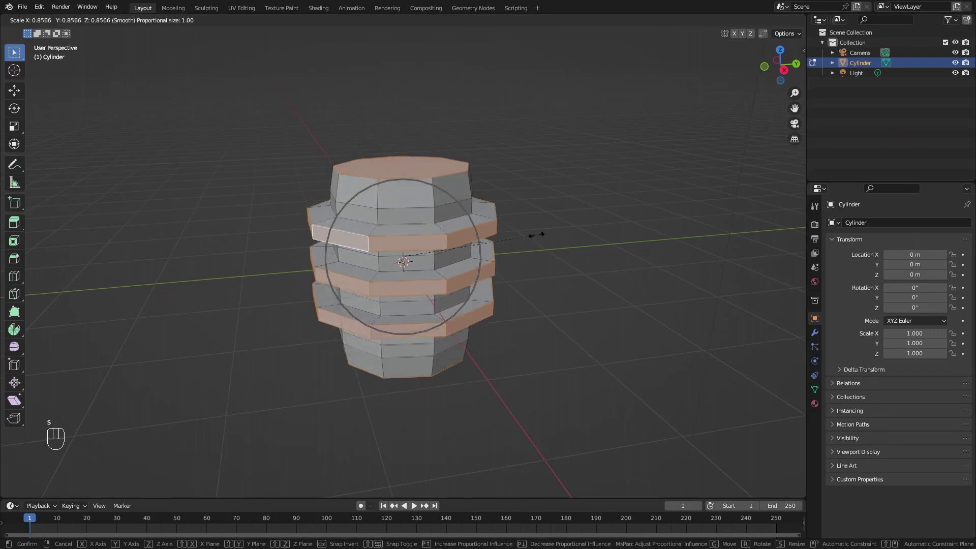
key(shift+o)
scroll(549, 263, down, 3)
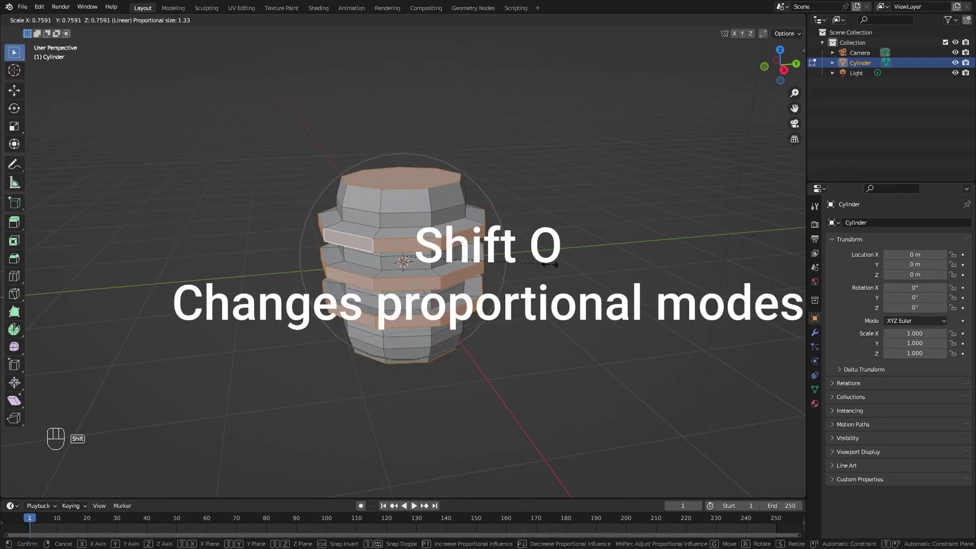
key(shift+o)
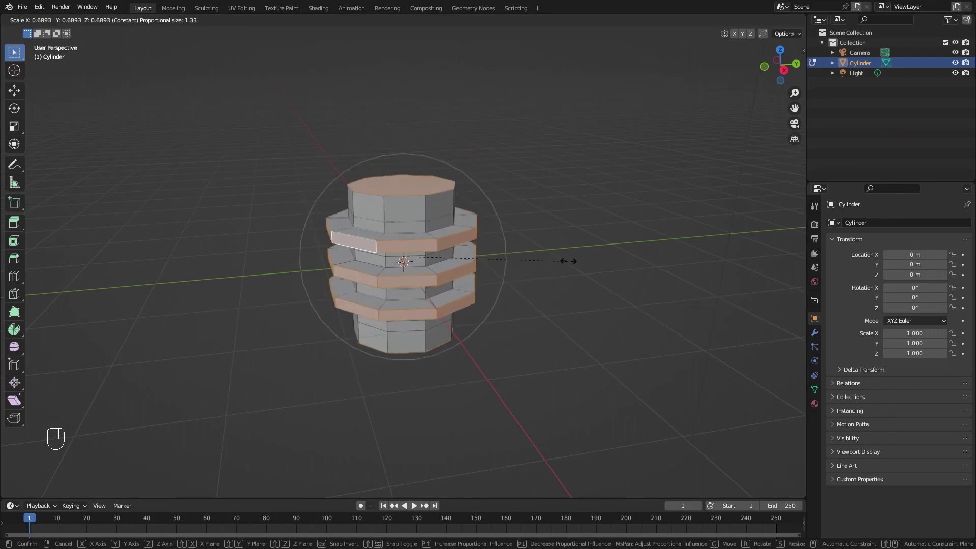
key(shift+o)
key(shift+o)
key(shift+o)
key(shift+o)
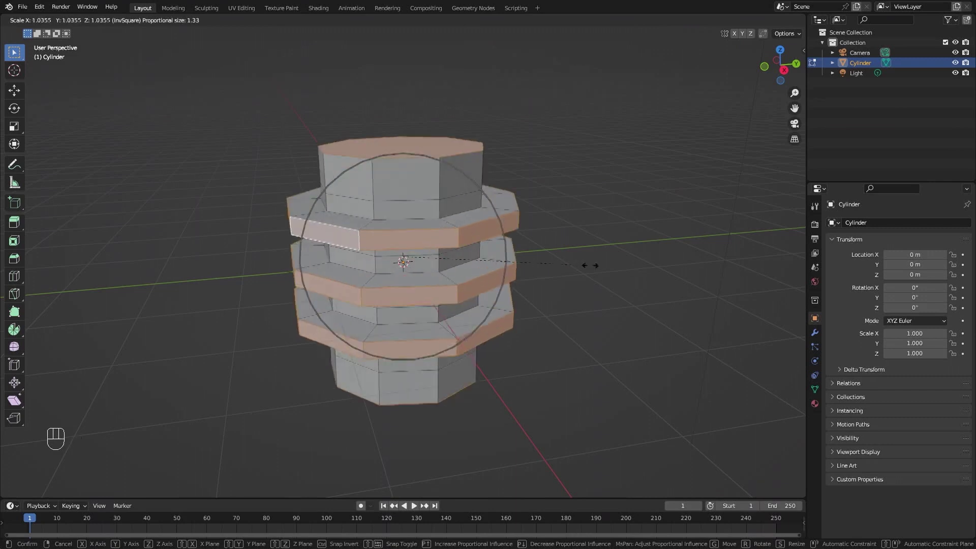
key(shift+o)
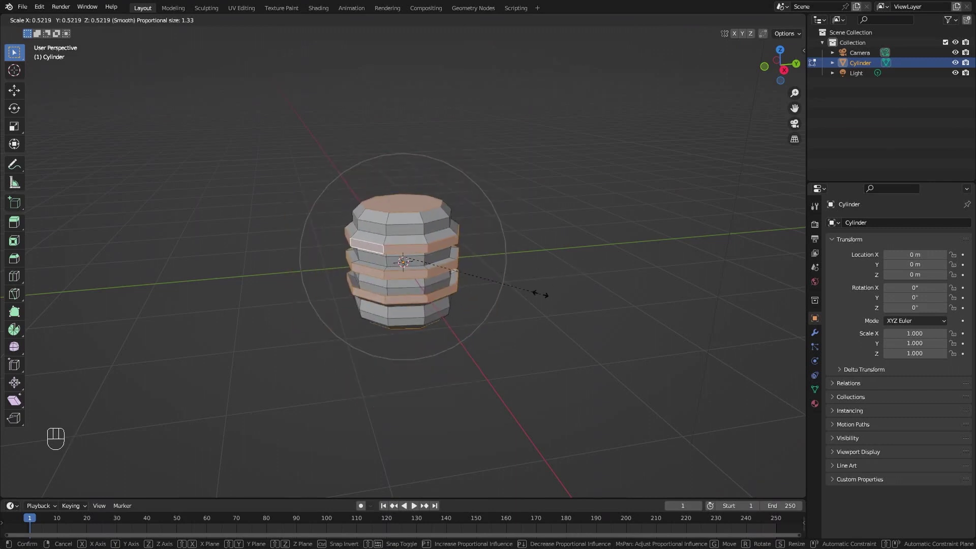
Hide the selected end caps and ring faces, and reveal them again.
key(h)
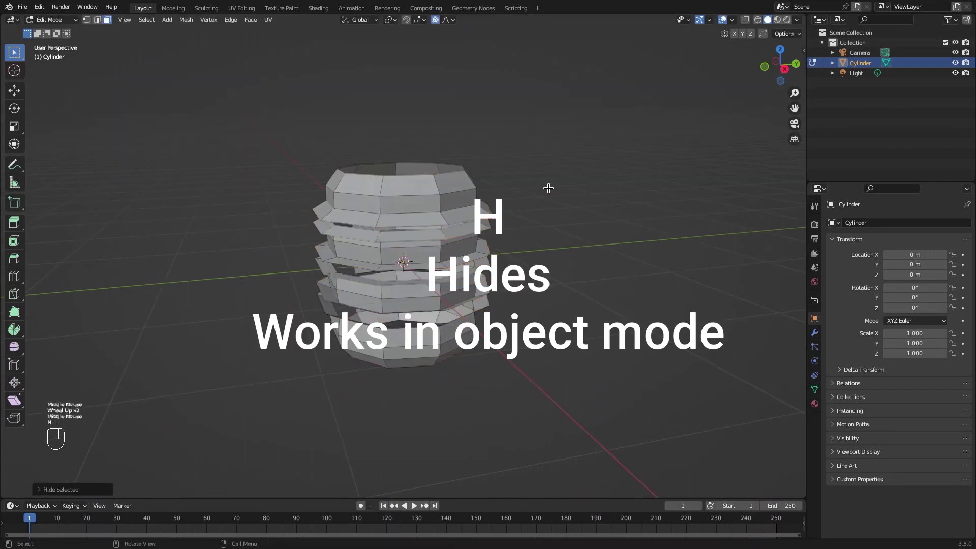
mouse_move(547, 188)
middle_down()
mouse_move(540, 231)
mouse_move(544, 187)
middle_up()
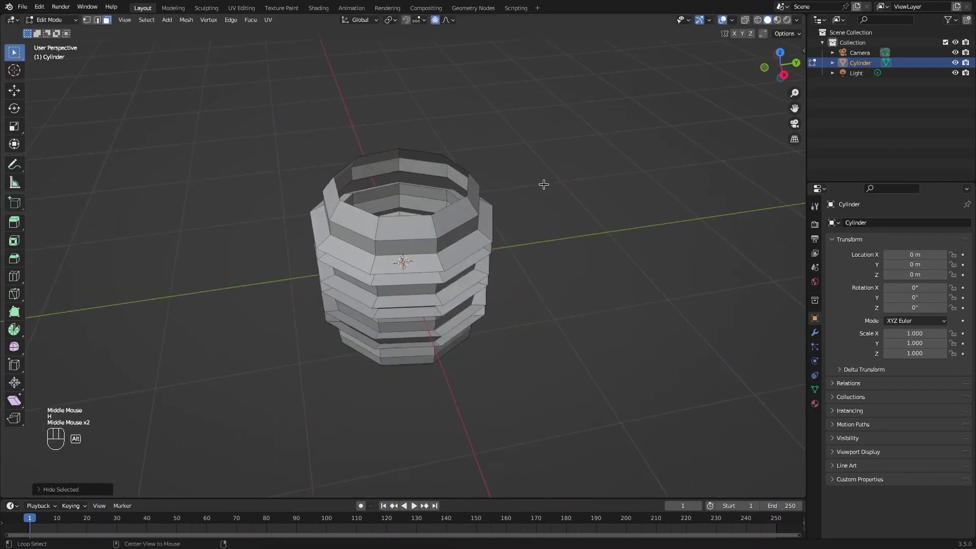
key(alt+h)
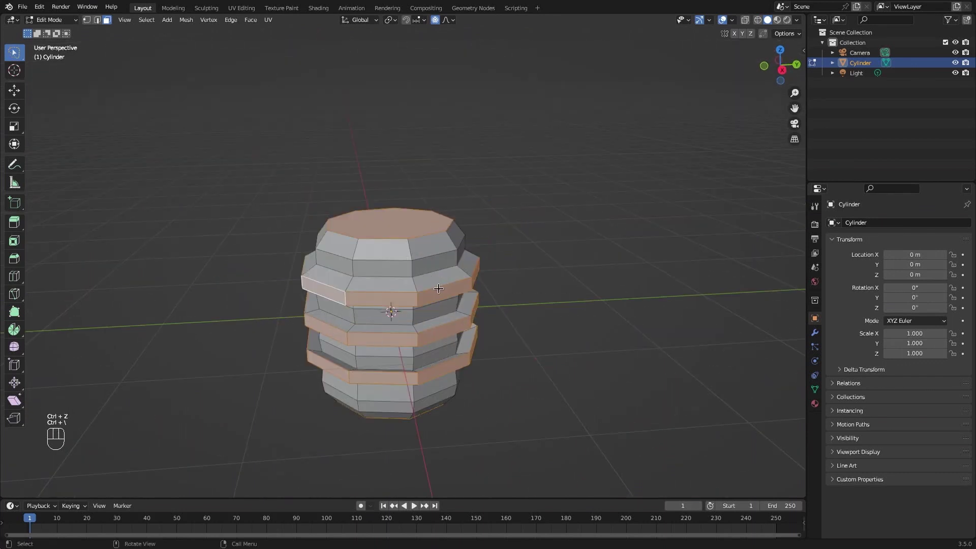
Isolate the selected caps and ring faces by hiding all unselected geometry.
key(shift+h)
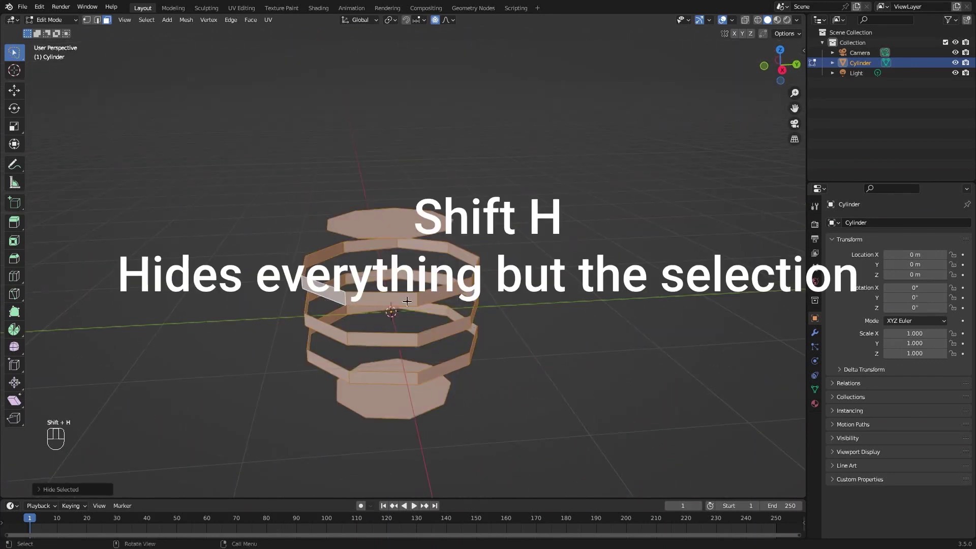
middle_drag(407, 302, 388, 322)
middle_drag(420, 359, 594, 324)
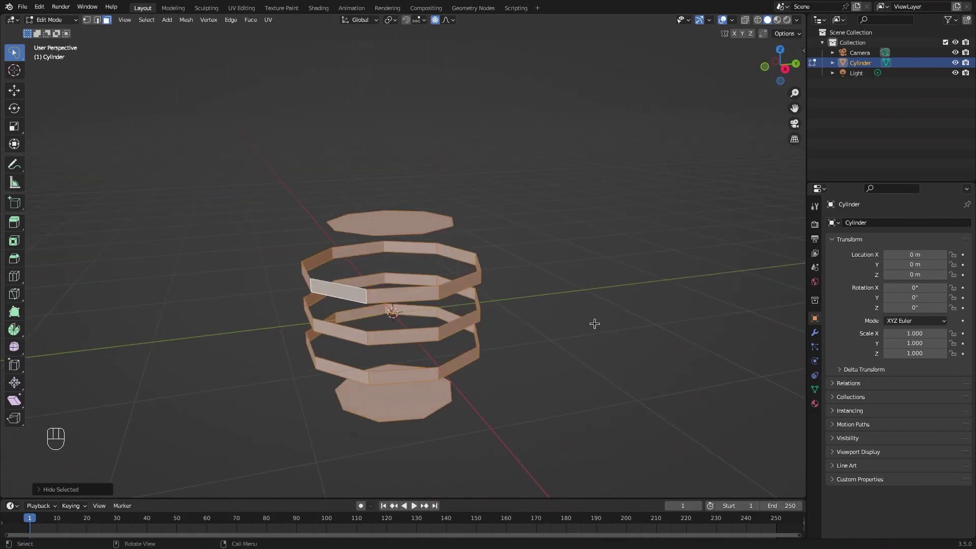
Return to Object Mode and align the active camera to a close, level side view of the cylinder.
key(Tab)
middle_drag(549, 304, 446, 257)
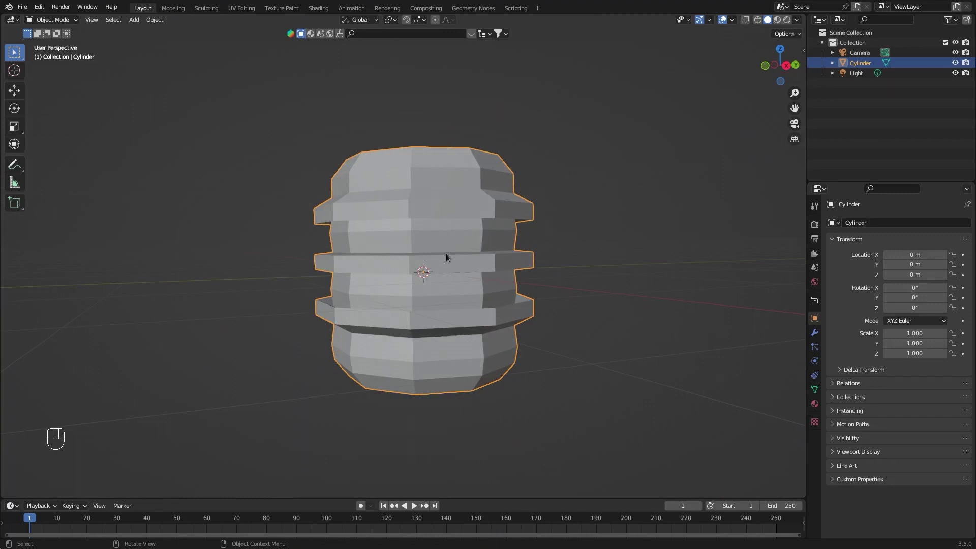
key(ctrl)
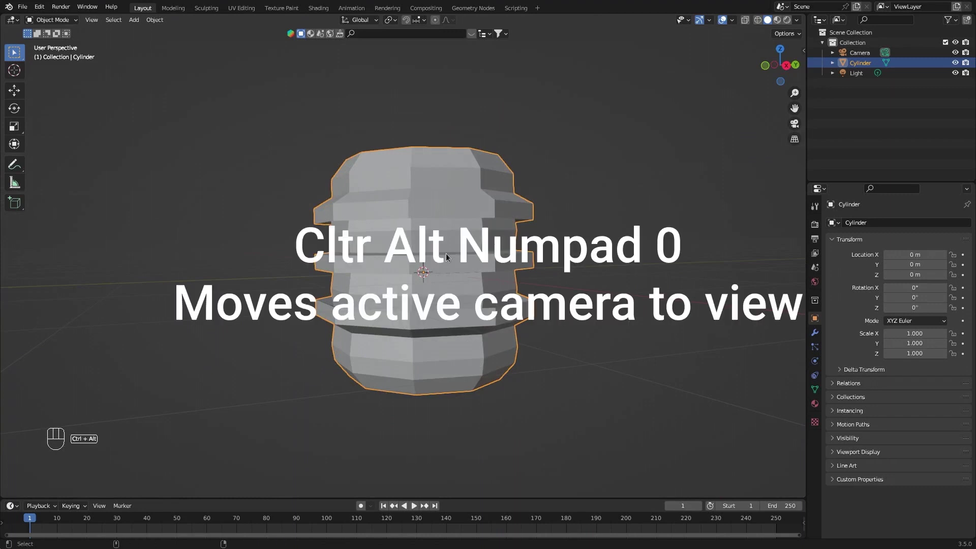
key(ctrl+alt+KP_0)
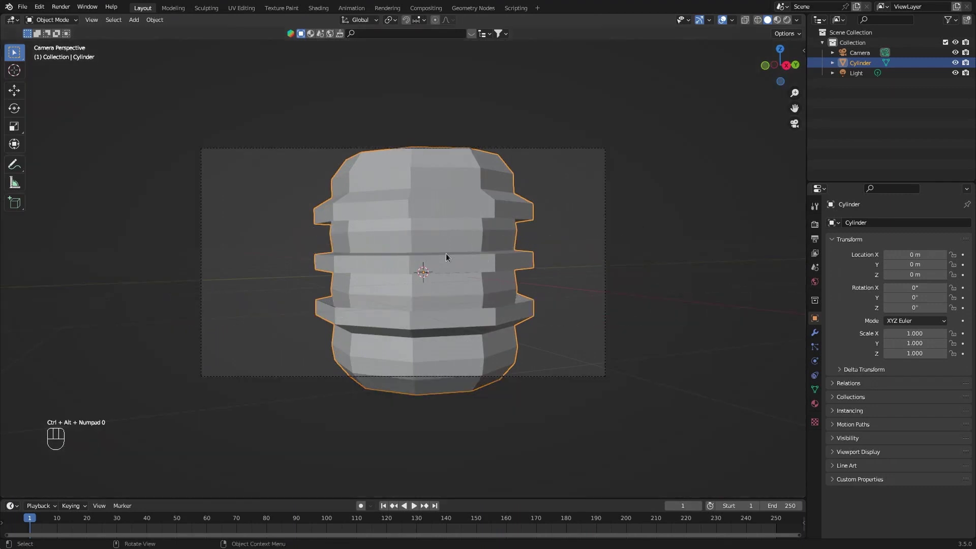
Show the 3D viewport's sidebar with the camera frame enlarged to fill the viewport.
scroll(446, 257, up, 3)
shift+middle_drag(447, 257, 452, 280)
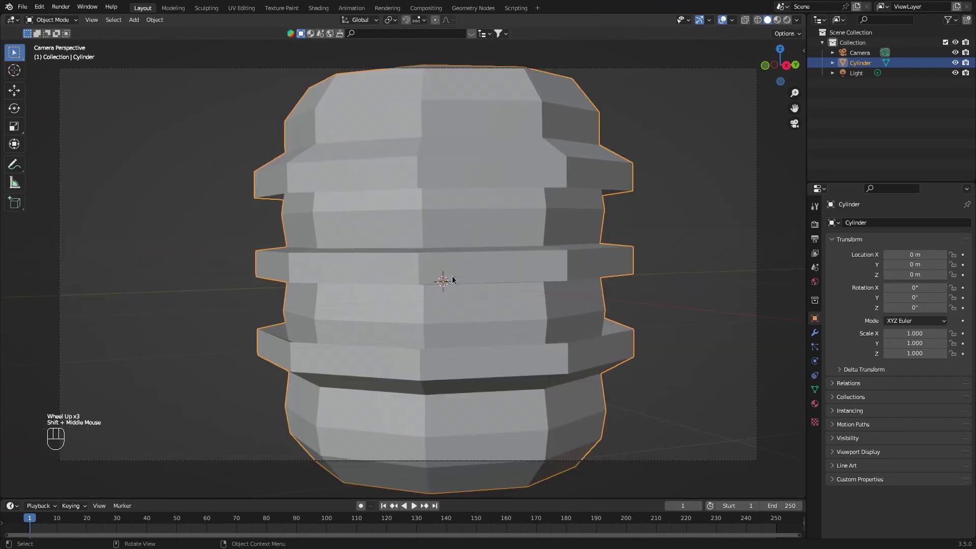
key(n)
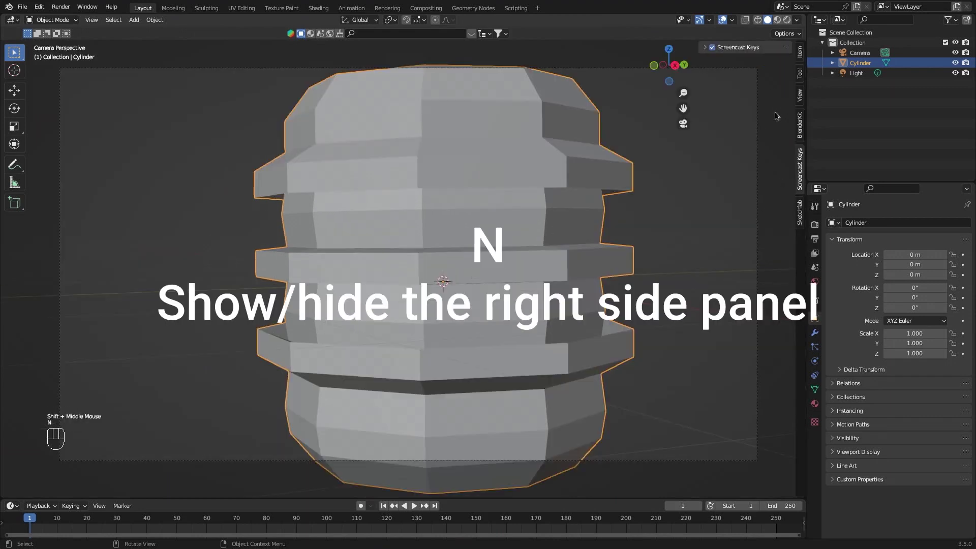
Lock the camera to the view and reframe it farther back and at a new angle around the cylinder.
click(797, 103)
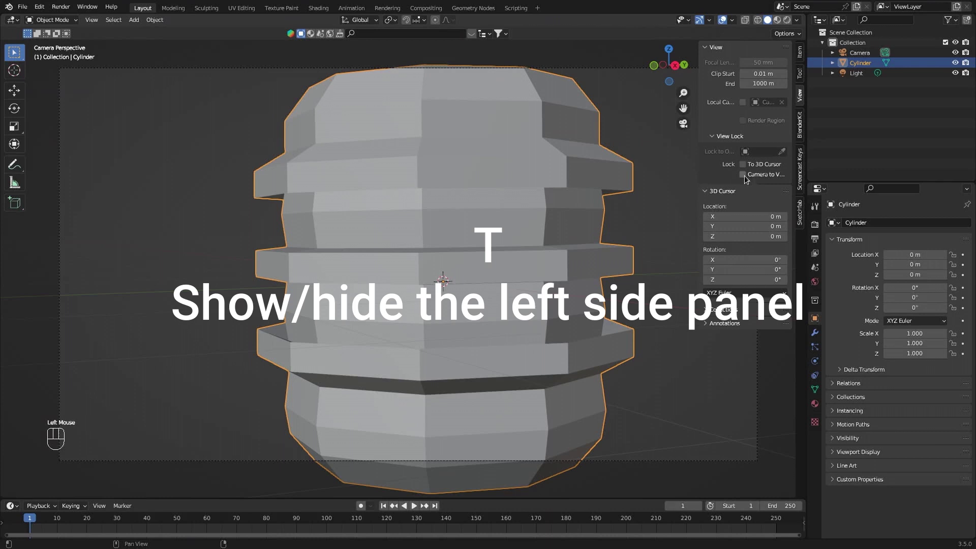
click(743, 174)
scroll(496, 246, down, 2)
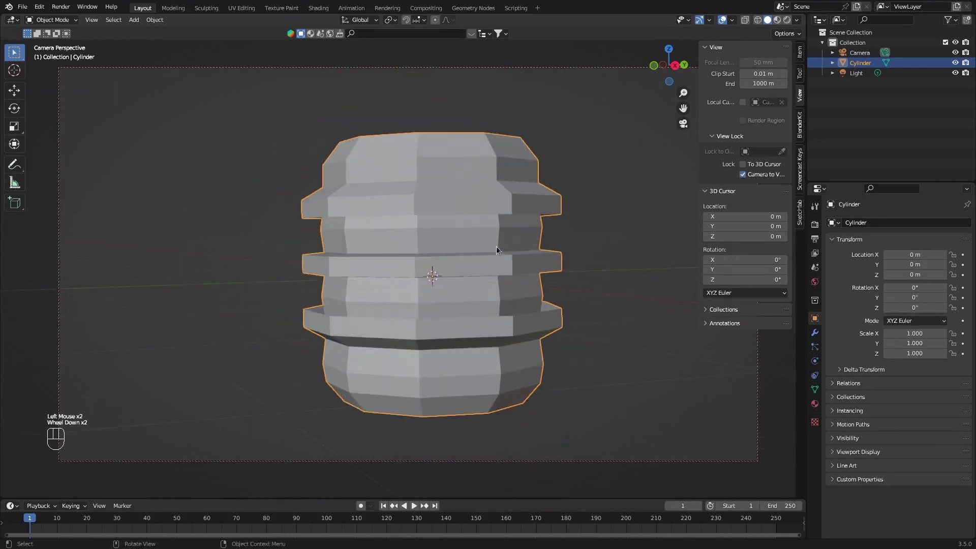
shift+middle_drag(496, 246, 556, 234)
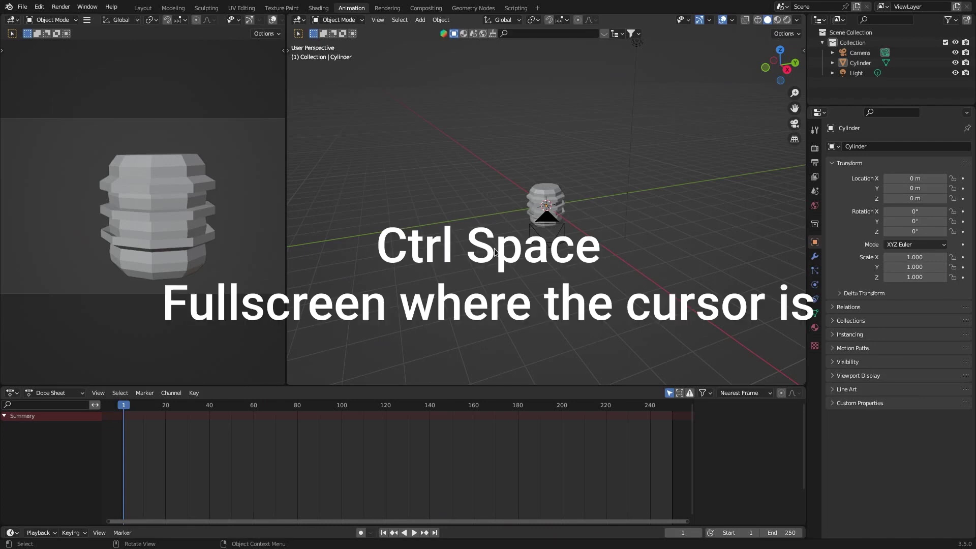
Maximize the 3D viewport and the Dope Sheet in turn, restoring the Animation workspace layout each time.
key(ctrl+space)
middle_drag(511, 388, 441, 346)
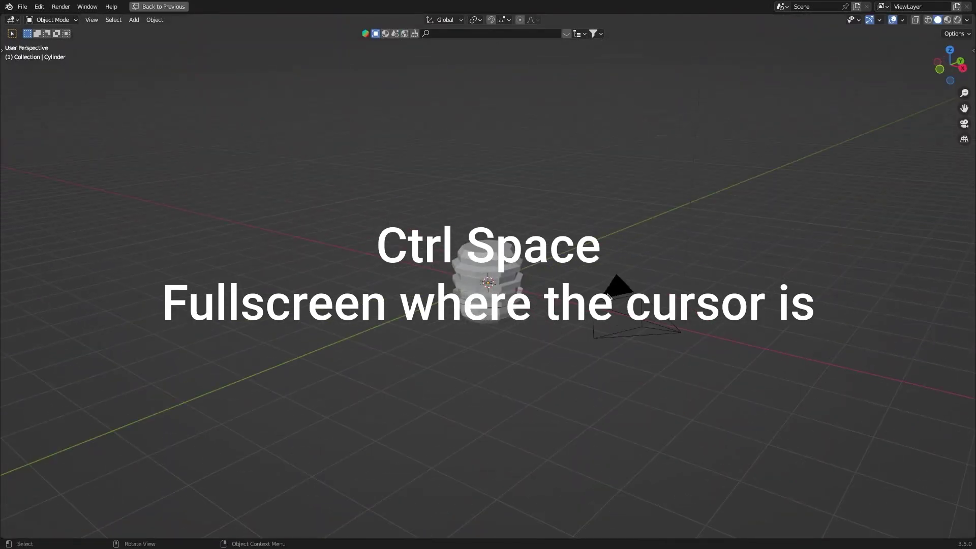
key(ctrl+space)
key(ctrl+space)
key(ctrl+space)
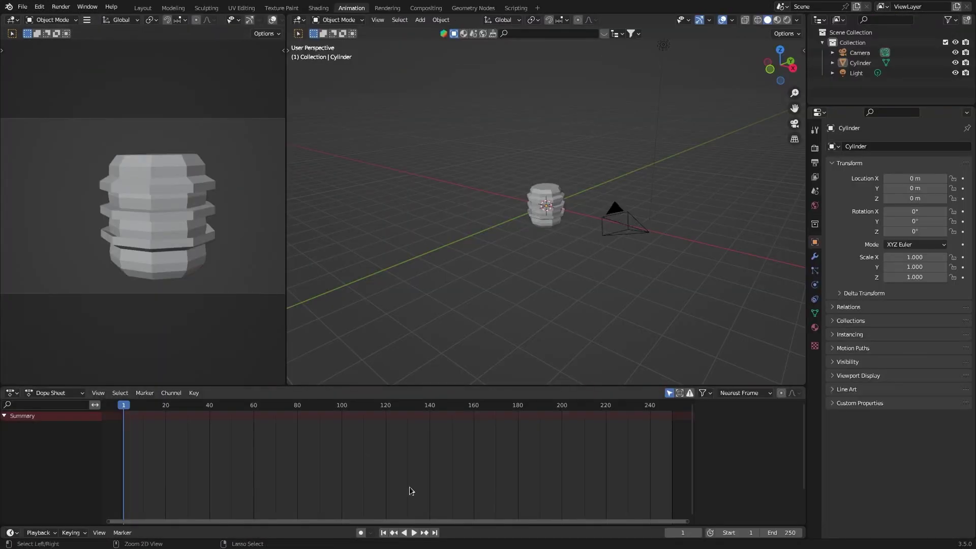
key(ctrl+space)
key(ctrl+space)
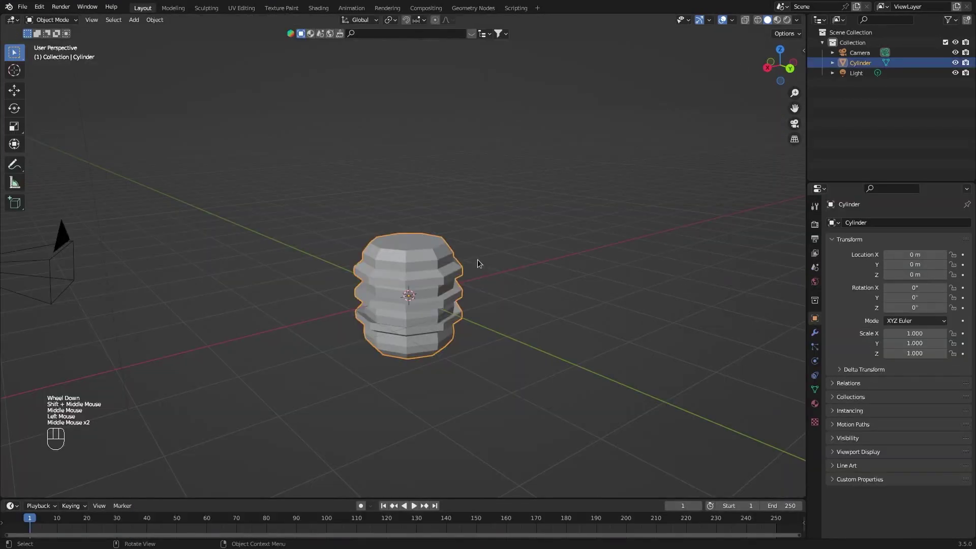
Create a linked duplicate of the cylinder placed at about X -1.52 m, Y 0.84 m, Z 0.81 m.
key(alt+d)
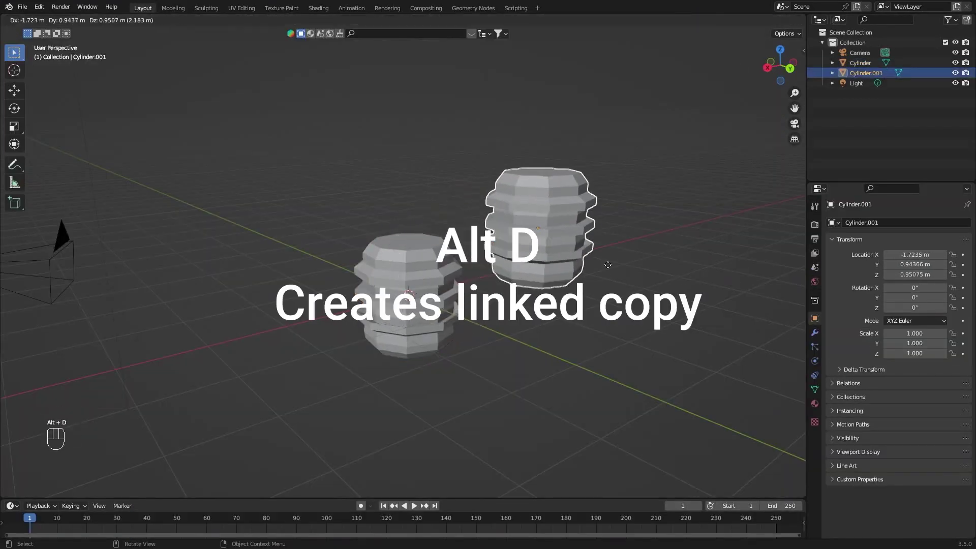
click(595, 273)
middle_drag(594, 279, 574, 282)
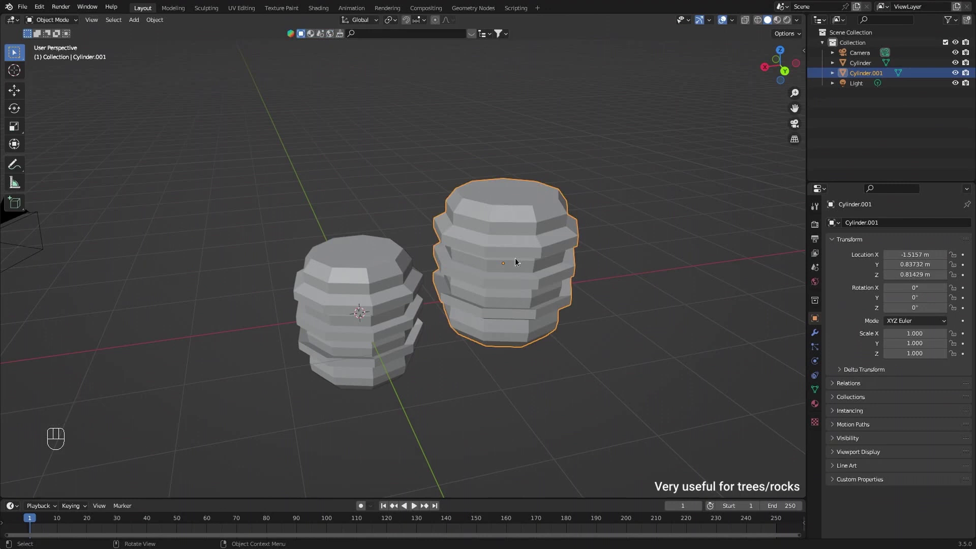
Deform the linked copy's mesh in Edit Mode by moving one upper ring vertex with proportional editing.
key(ctrl+Tab)
key(Tab)
key(1)
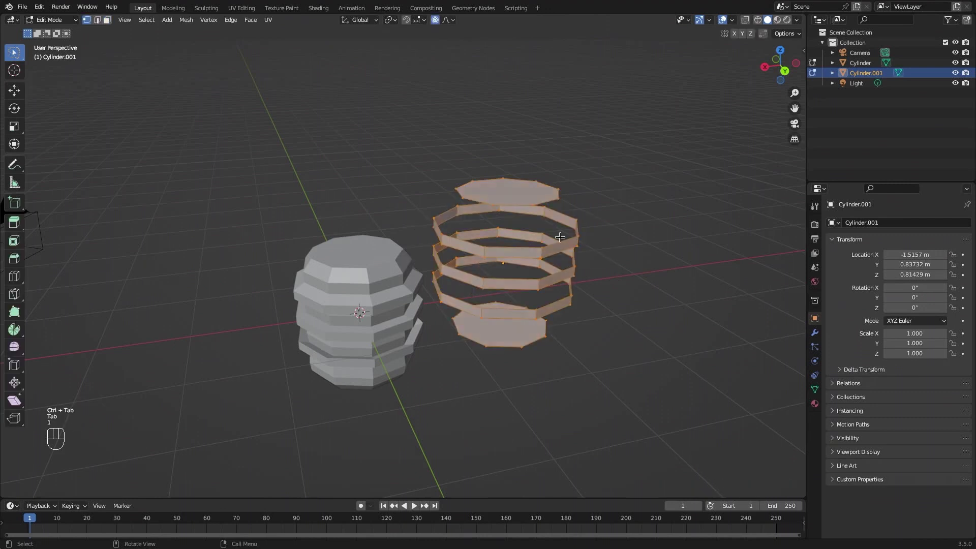
click(576, 231)
key(w)
key(g)
click(625, 189)
middle_drag(547, 366, 540, 334)
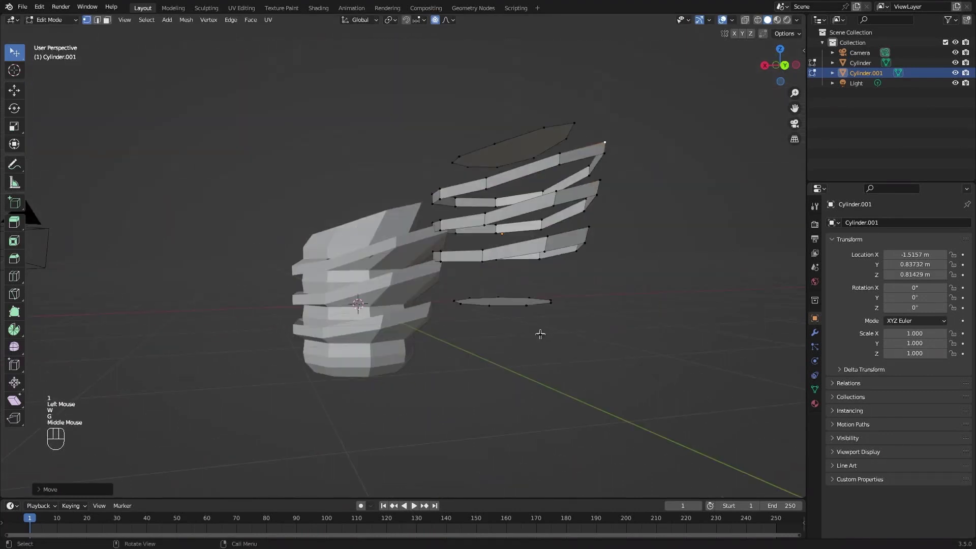
key(g)
click(534, 325)
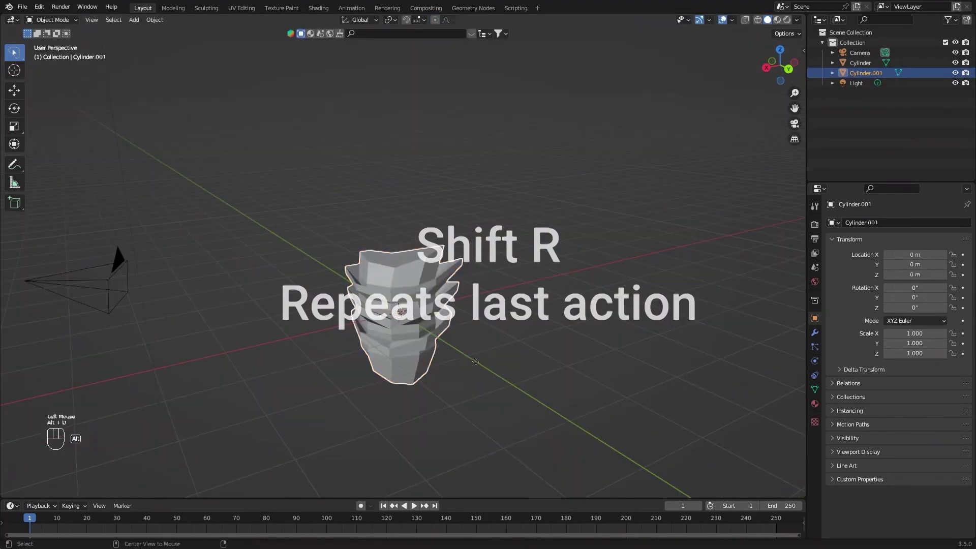
Create a linked duplicate offset about -1.20, 0.36, 0.98 m and repeat the duplication to form a rising diagonal row of twelve copies.
key(alt+d)
click(545, 307)
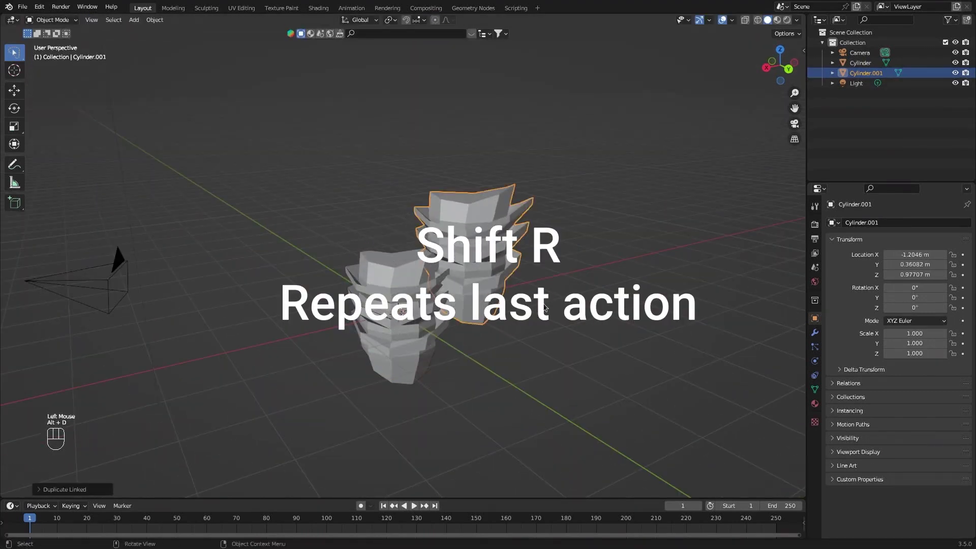
key(shift+r)
key(shift+r)
key(shift+r)
key(shift+r)
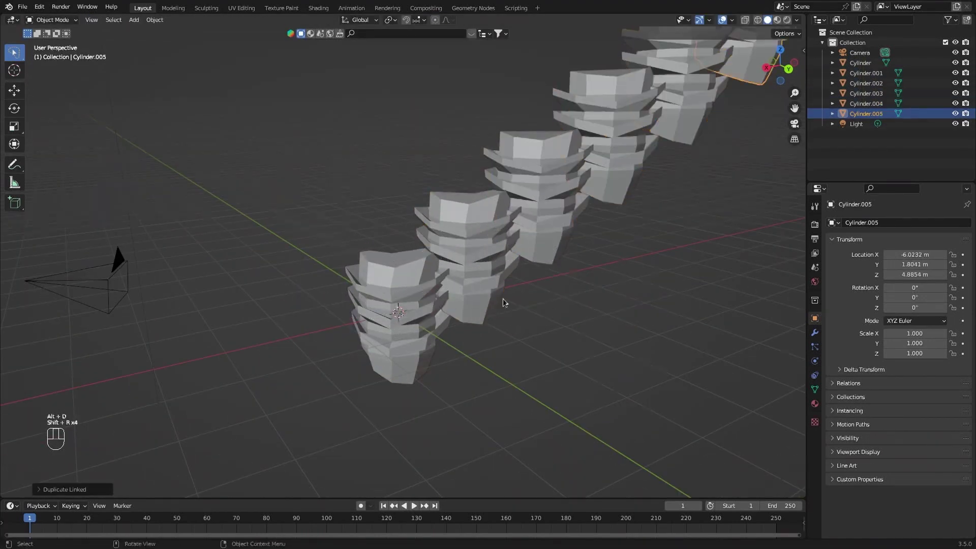
key(shift+r)
key(shift+r)
key(shift+r)
middle_drag(503, 302, 630, 229)
key(shift+r)
key(shift+r)
key(shift+r)
key(shift+r)
middle_drag(504, 226, 416, 224)
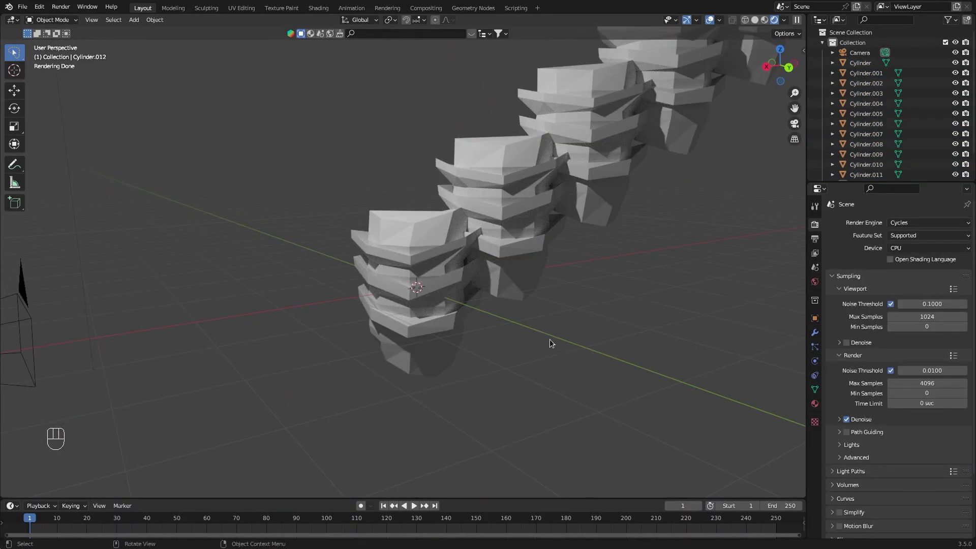
Limit the Cycles viewport rendering to a box around the nearest cylinder, and clear that render region.
key(ctrl+b)
drag(337, 180, 551, 389)
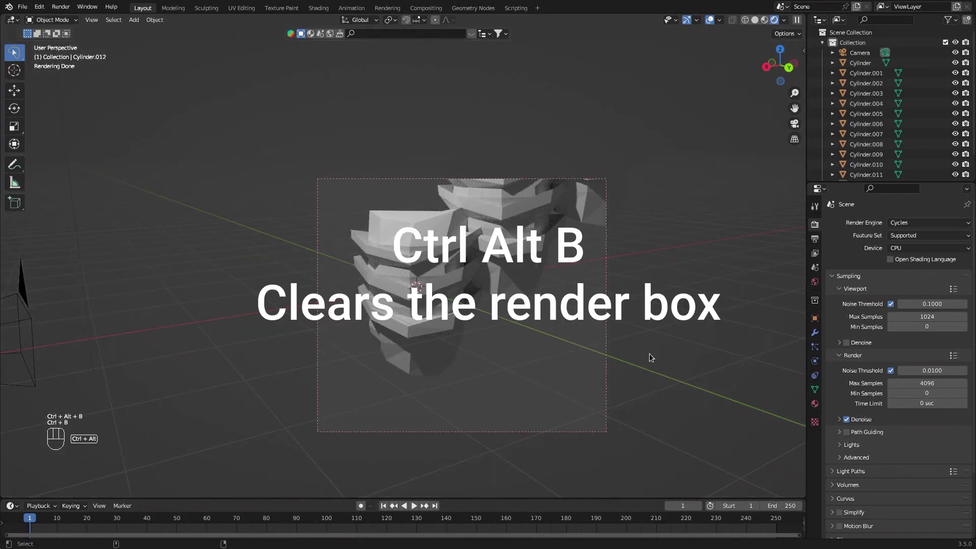
key(ctrl+alt+b)
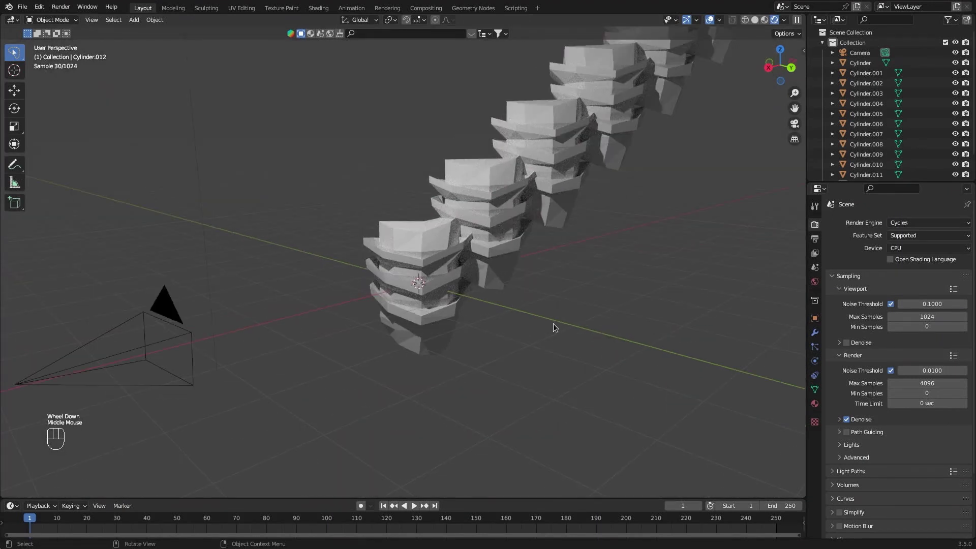
Add a cube to the scene through the operator search with "add cube".
key(F3)
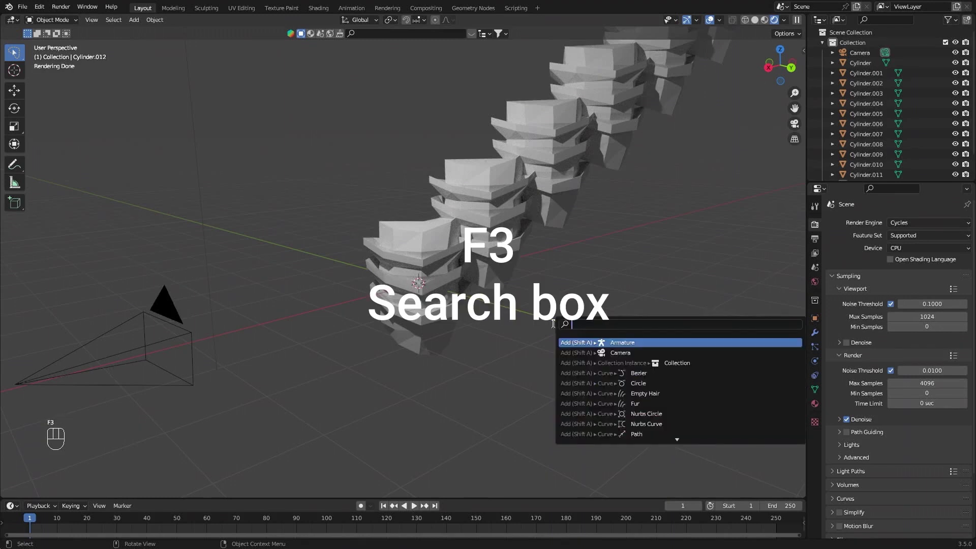
text(ad)
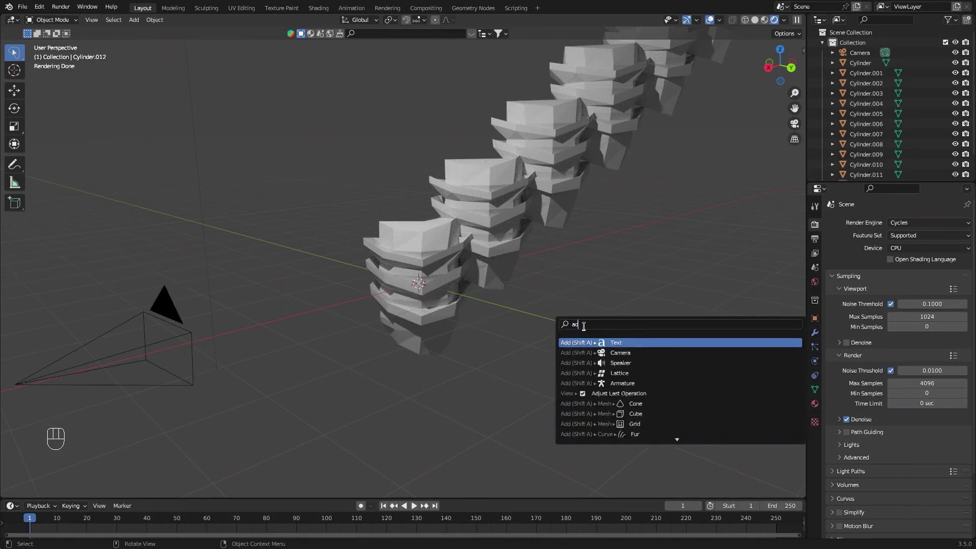
text(d cube)
key(Return)
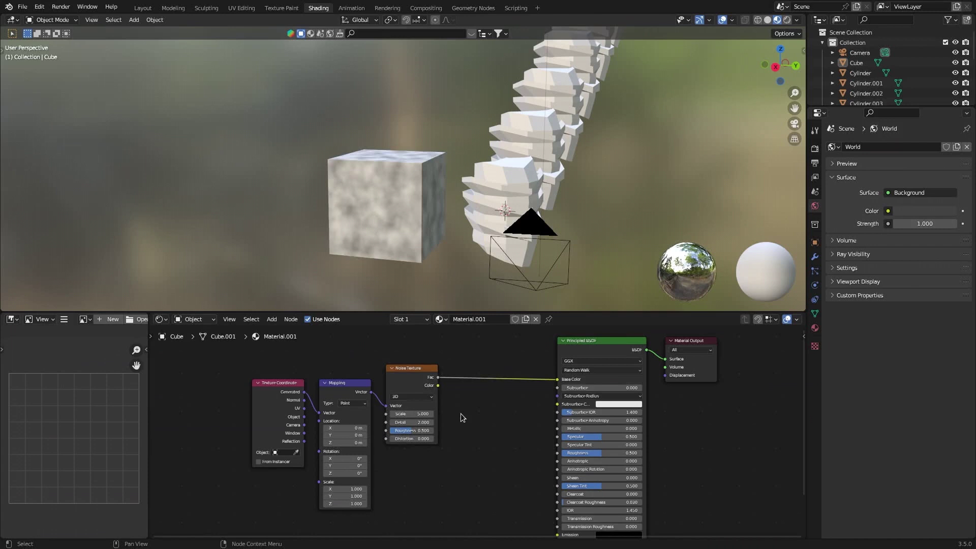
Delete the Mapping node while keeping its connection, and switch the Principled BSDF node to Glass BSDF.
click(344, 398)
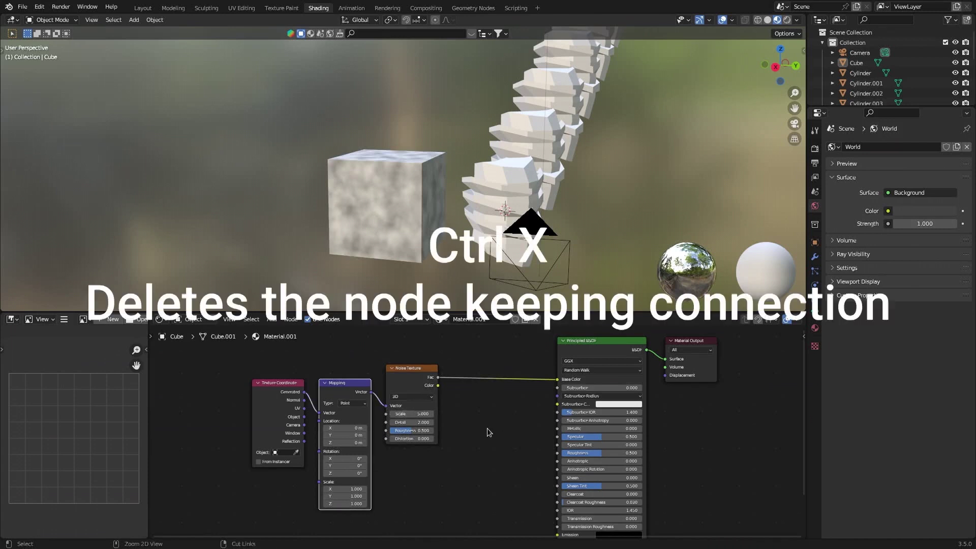
key(ctrl+x)
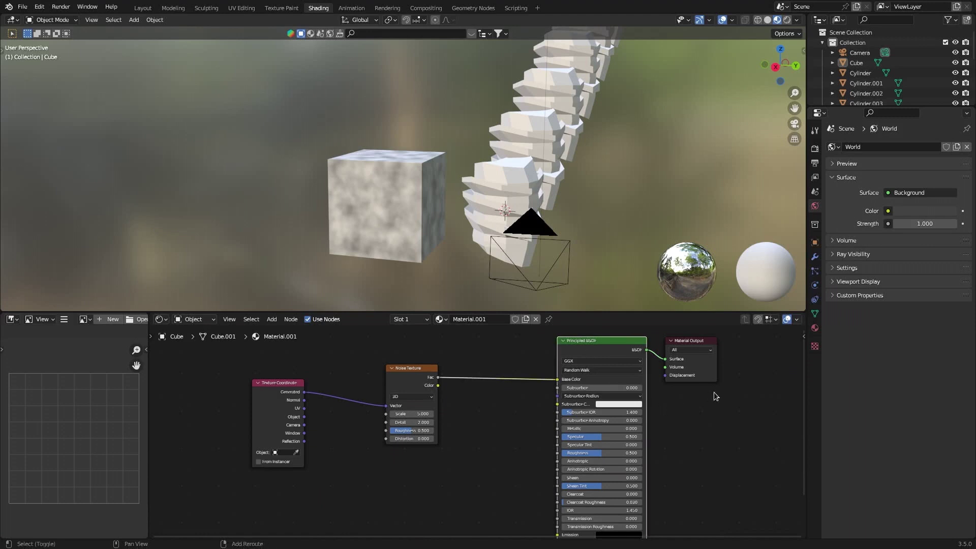
key(shift+s)
mouse_move(712, 413)
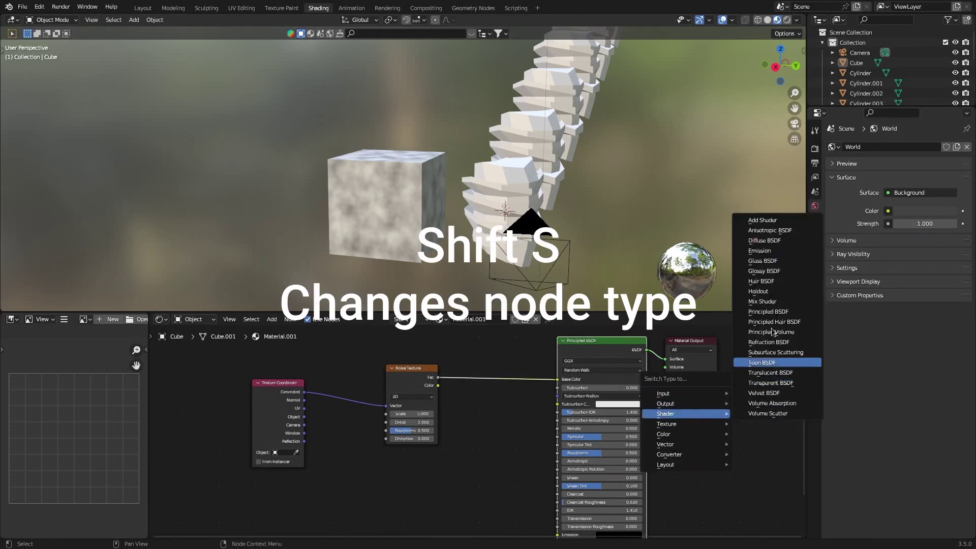
click(762, 261)
middle_drag(366, 267, 382, 275)
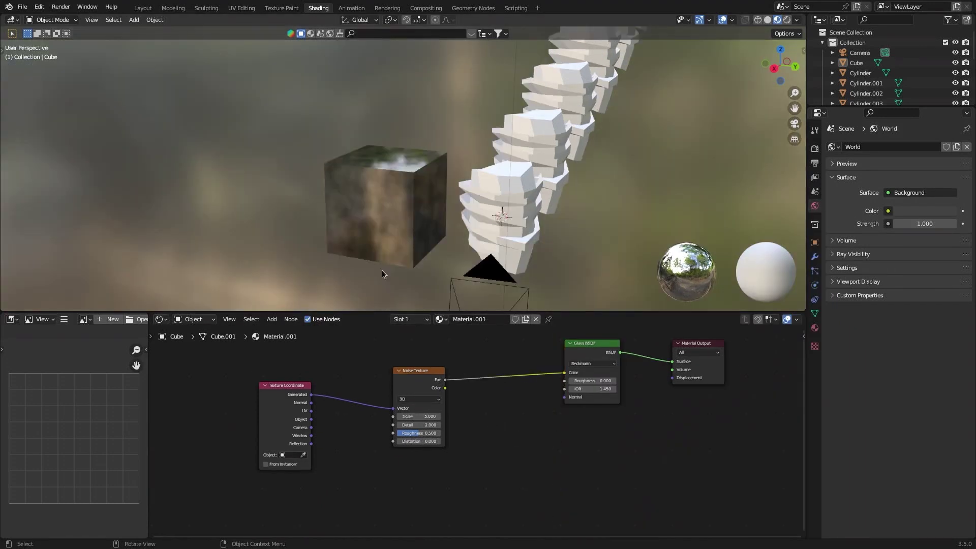
Mute and unmute the Noise Texture node, and hide and reveal the Texture Coordinate node's unused sockets.
click(416, 373)
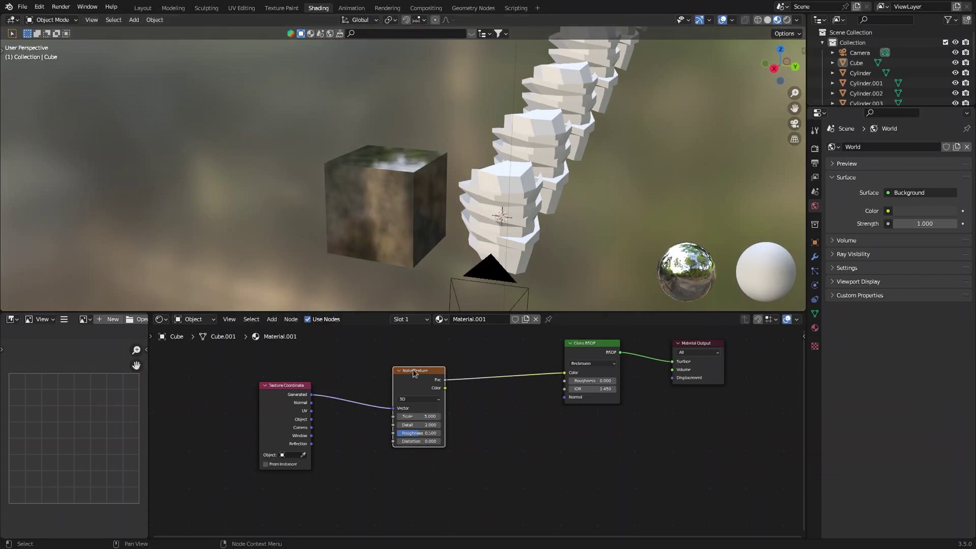
key(m)
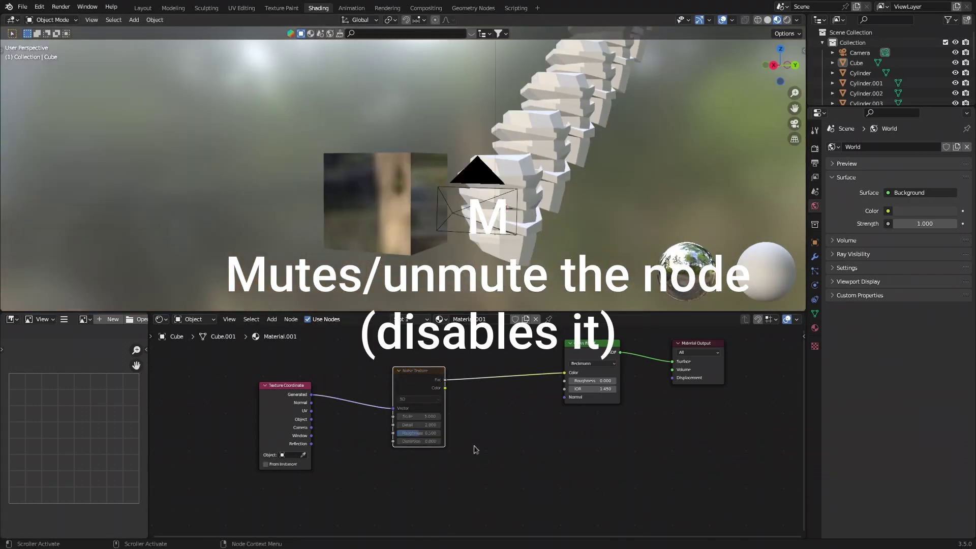
key(m)
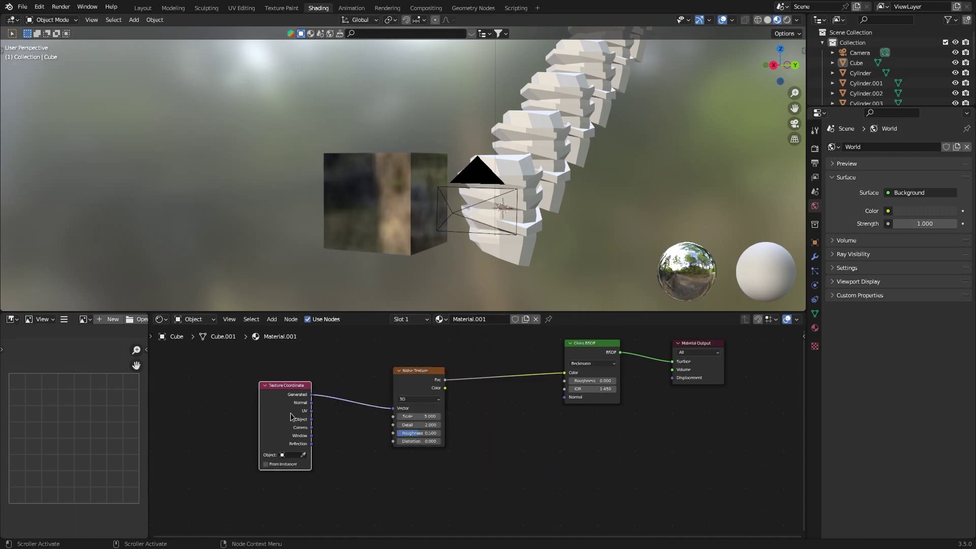
key(ctrl+h)
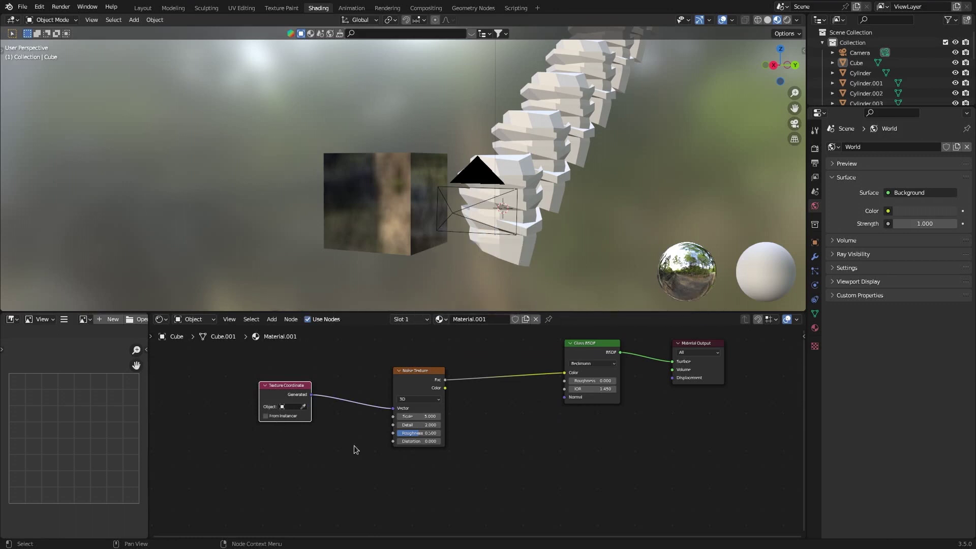
key(ctrl+h)
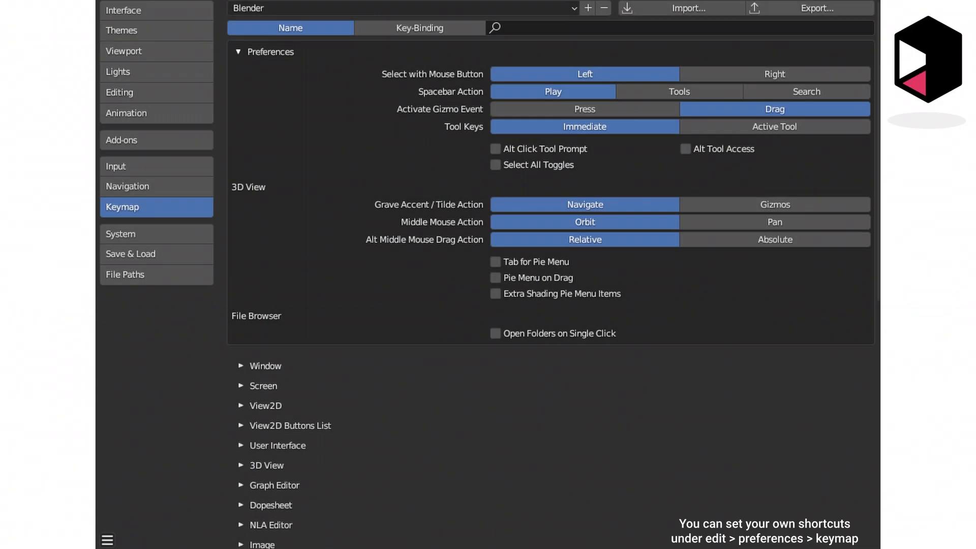